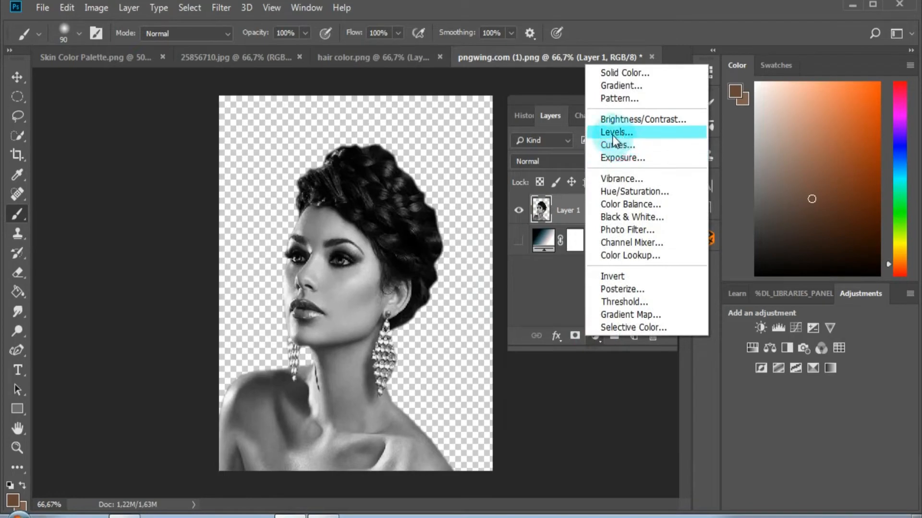
# Add a Levels adjustment layer above the portrait and set its black input level to 152.
pyautogui.click(613, 134)
pyautogui.moveTo(514, 220); pyautogui.dragTo(607, 227)
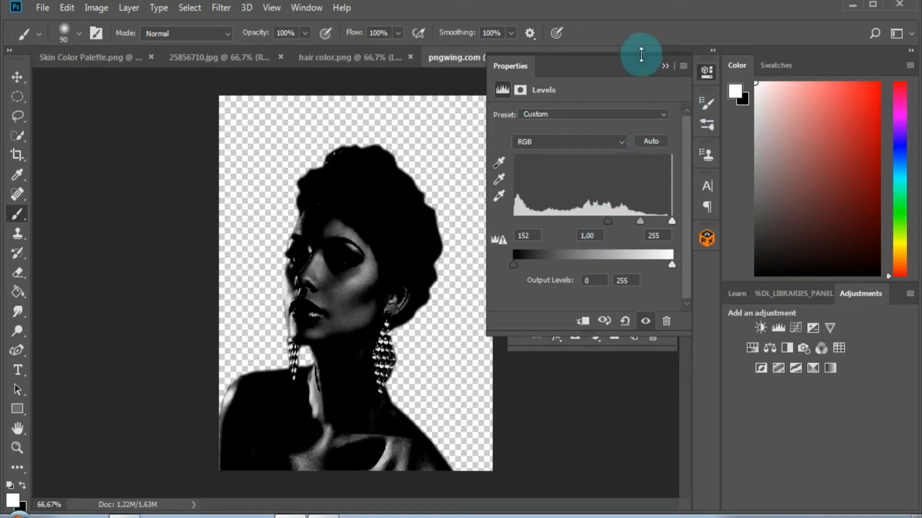
pyautogui.click(666, 67)
# On Layer 1, make a Color Range selection by sampling the bright highlight on the woman's cheek.
pyautogui.click(541, 240)
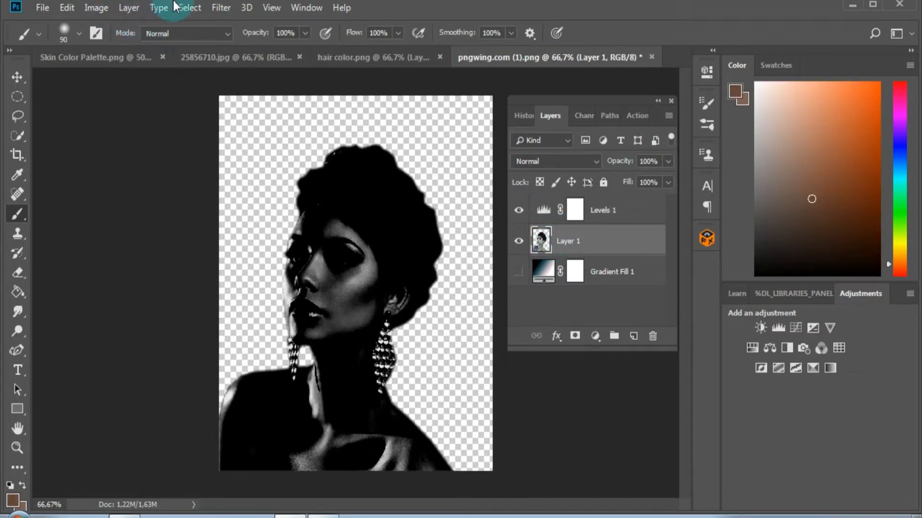
pyautogui.click(189, 6)
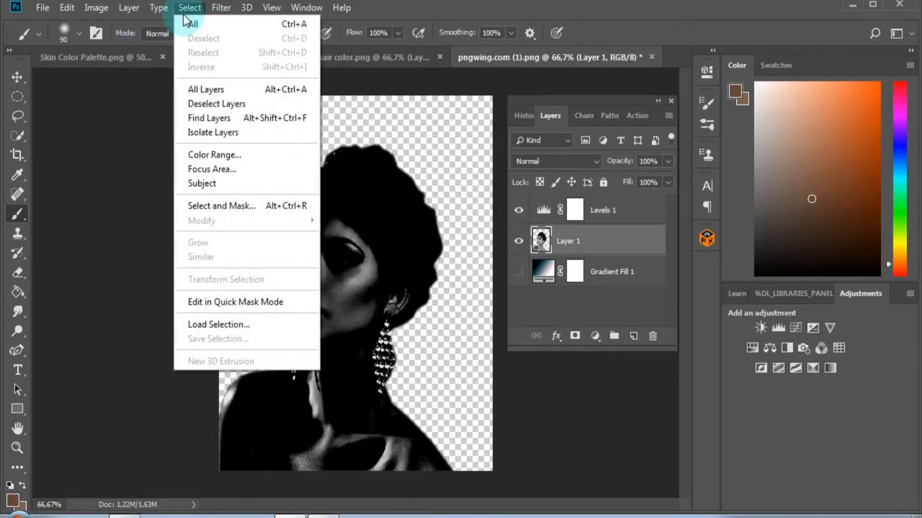
pyautogui.click(216, 155)
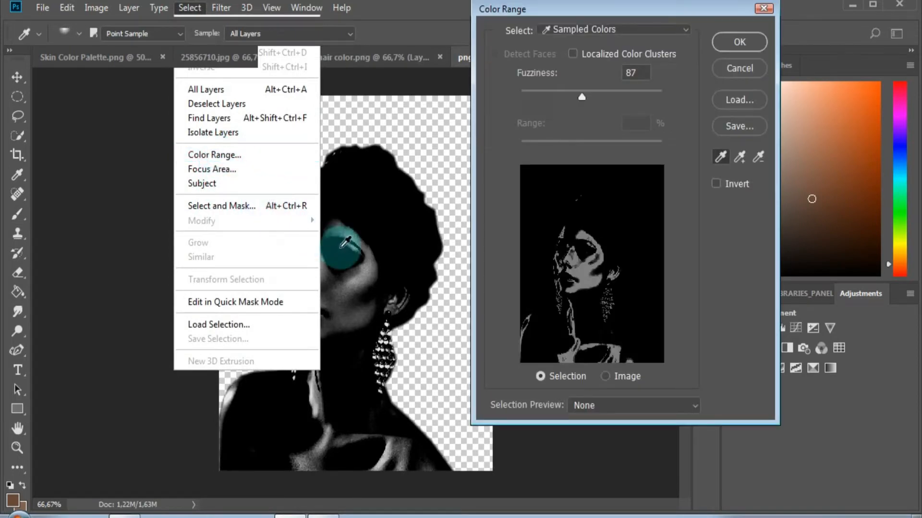
pyautogui.click(356, 280)
pyautogui.click(357, 279)
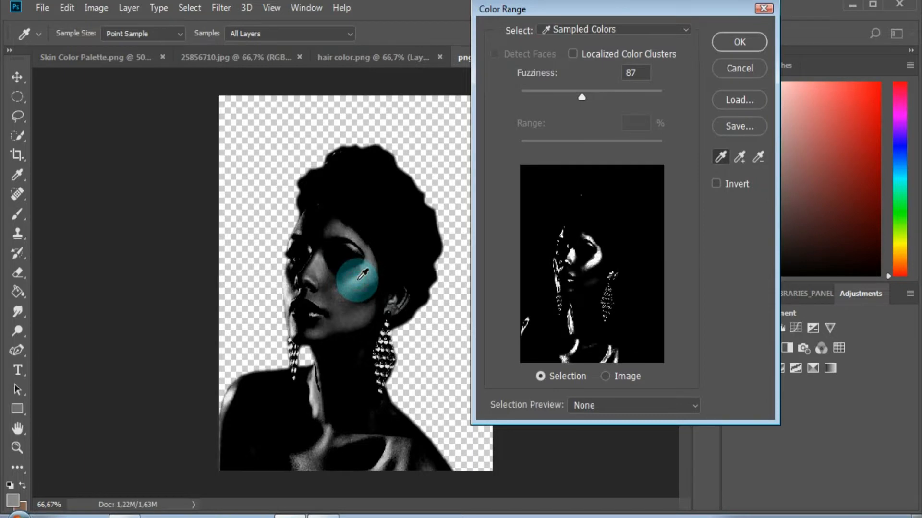
pyautogui.click(738, 42)
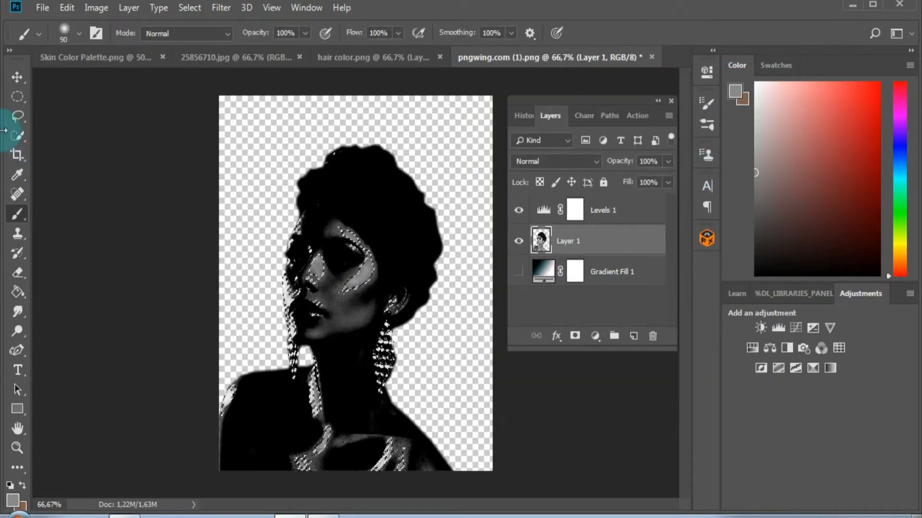
# Sample the pink swatch in the second row of the skin tones chart 25856710.jpg, and return to the portrait document.
pyautogui.click(254, 57)
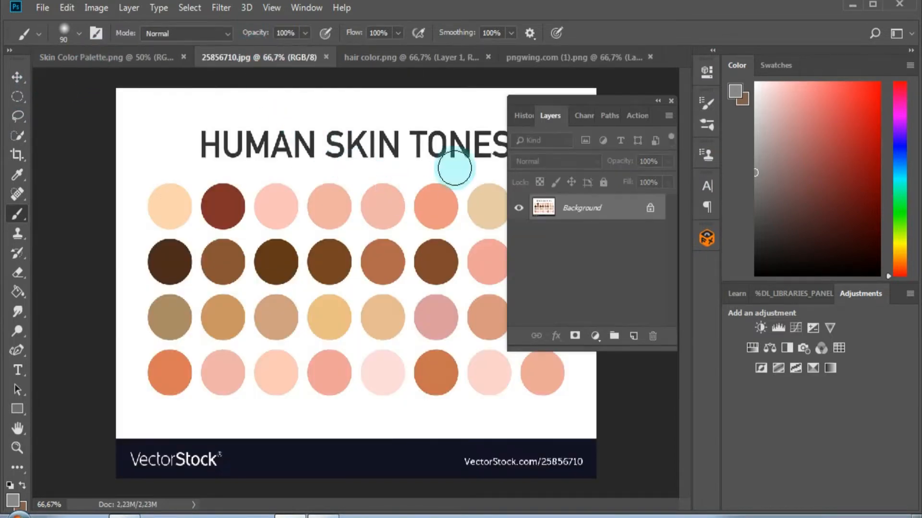
pyautogui.keyDown('alt'); pyautogui.click(490, 264); pyautogui.keyUp('alt')
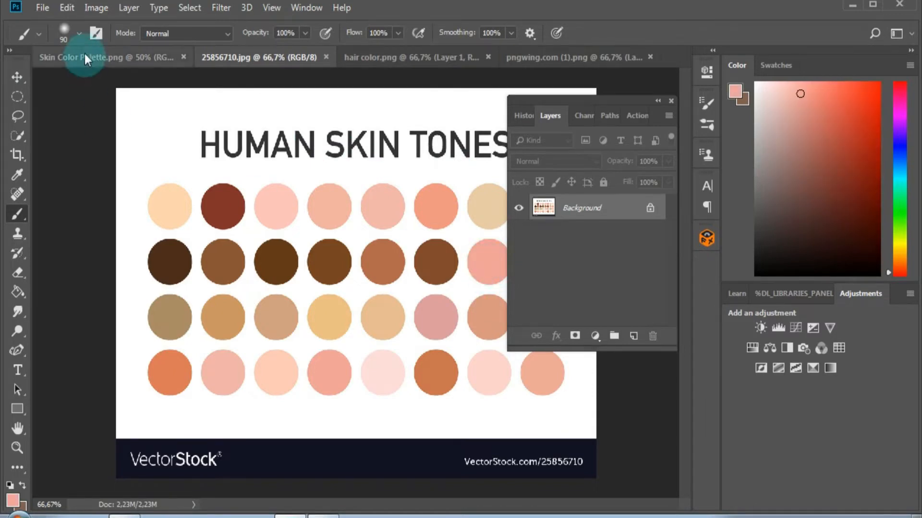
pyautogui.click(562, 52)
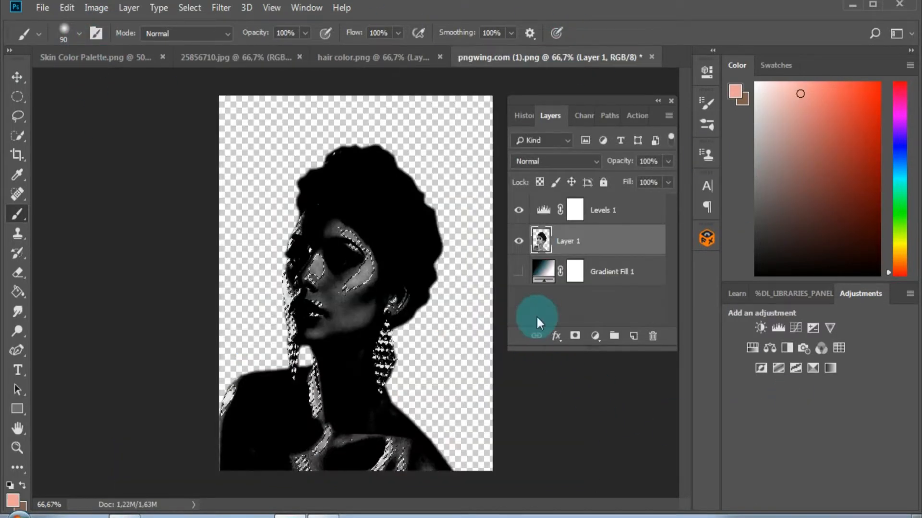
# Add a Solid Color fill layer in efa298 from the highlight selection and set its blend mode to Color.
pyautogui.click(596, 336)
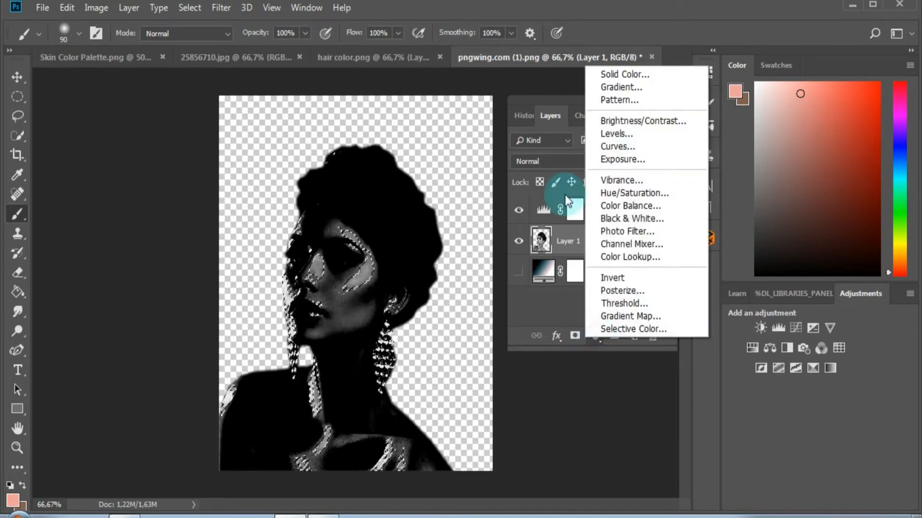
pyautogui.click(618, 76)
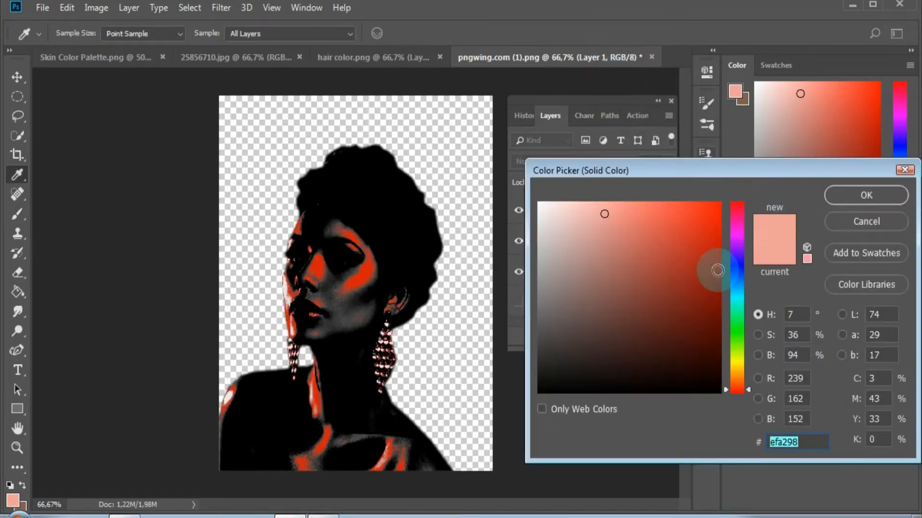
pyautogui.click(866, 196)
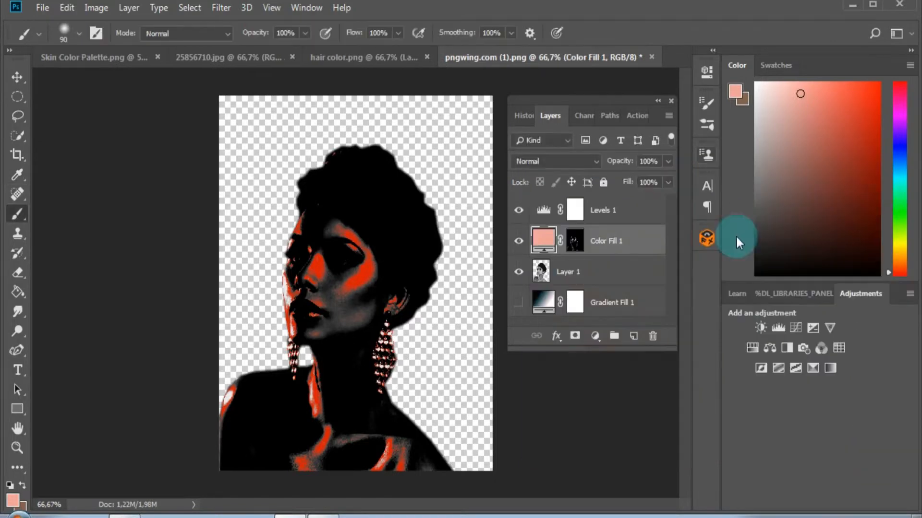
pyautogui.click(550, 163)
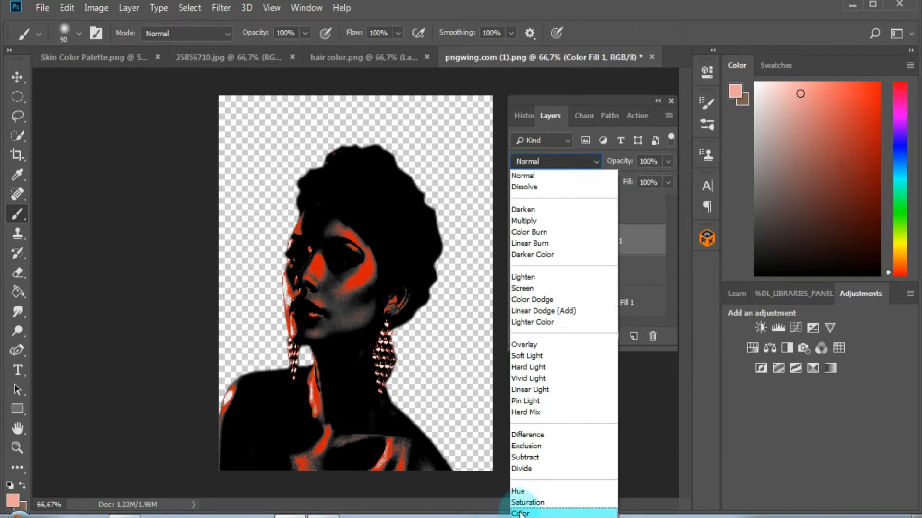
pyautogui.click(520, 514)
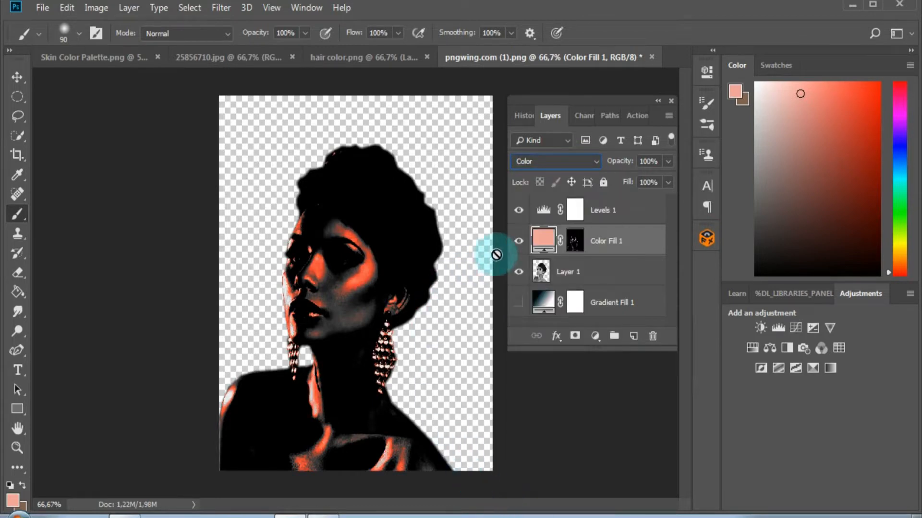
# Toggle the Levels 1 layer's visibility to examine the pink highlight coloring on the original portrait.
pyautogui.click(519, 210)
pyautogui.click(519, 211)
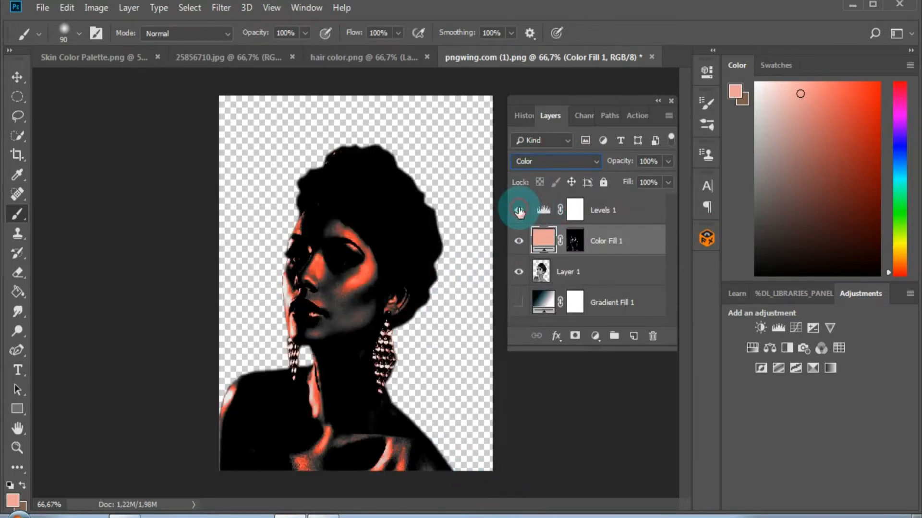
pyautogui.click(519, 211)
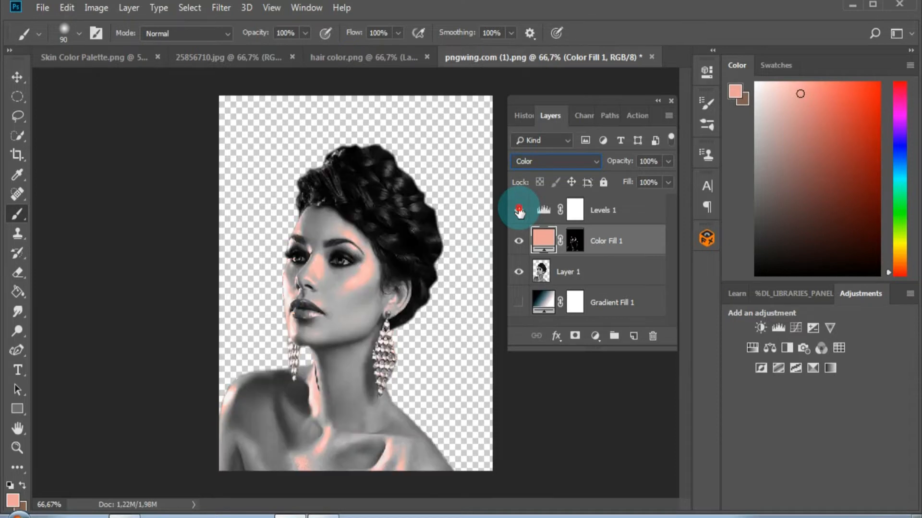
pyautogui.click(519, 210)
# On Layer 1, make a Color Range selection by sampling the darker gray midtone beside the cheek highlight.
pyautogui.click(594, 281)
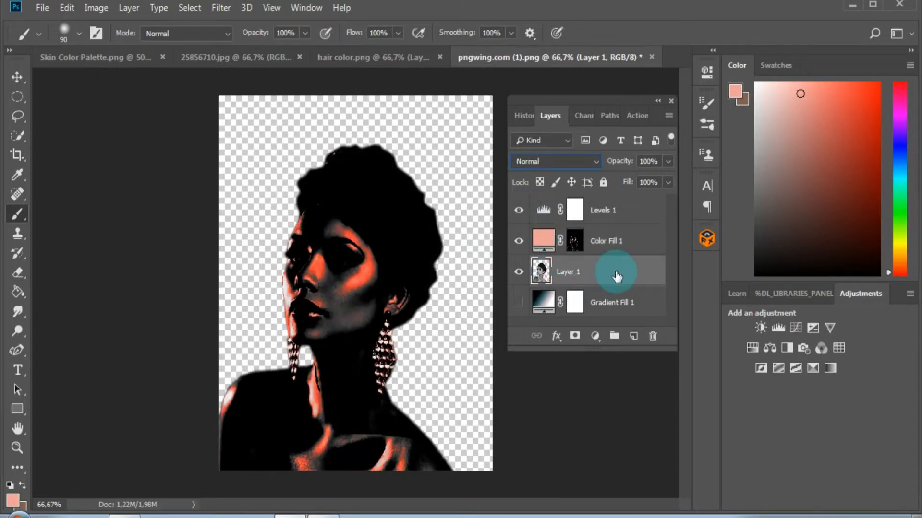
pyautogui.click(189, 8)
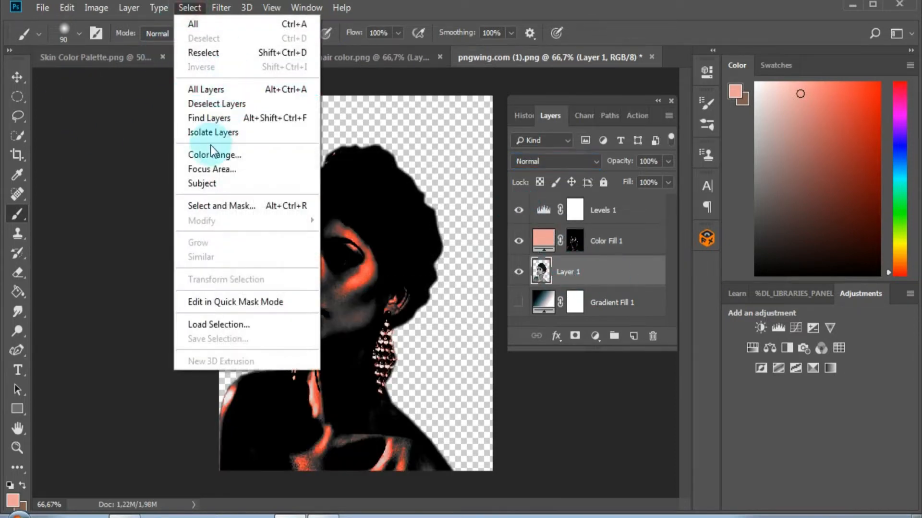
pyautogui.click(226, 154)
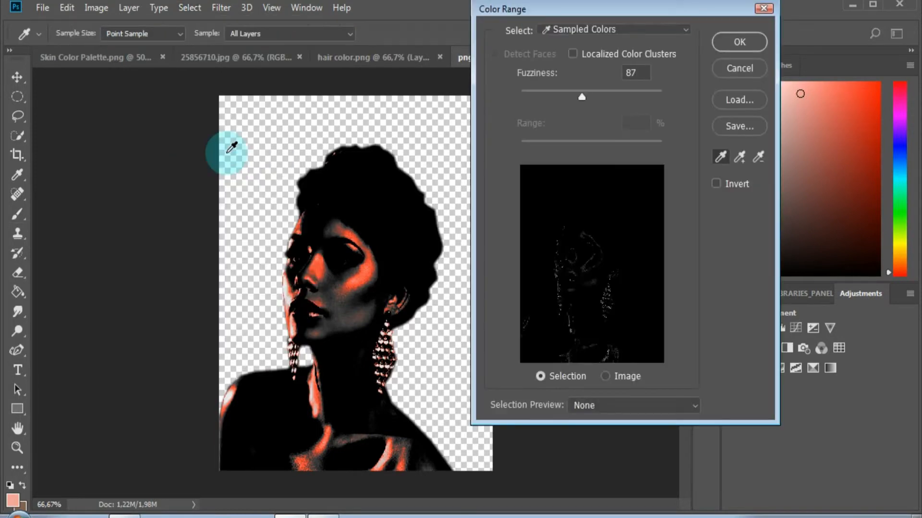
pyautogui.click(334, 290)
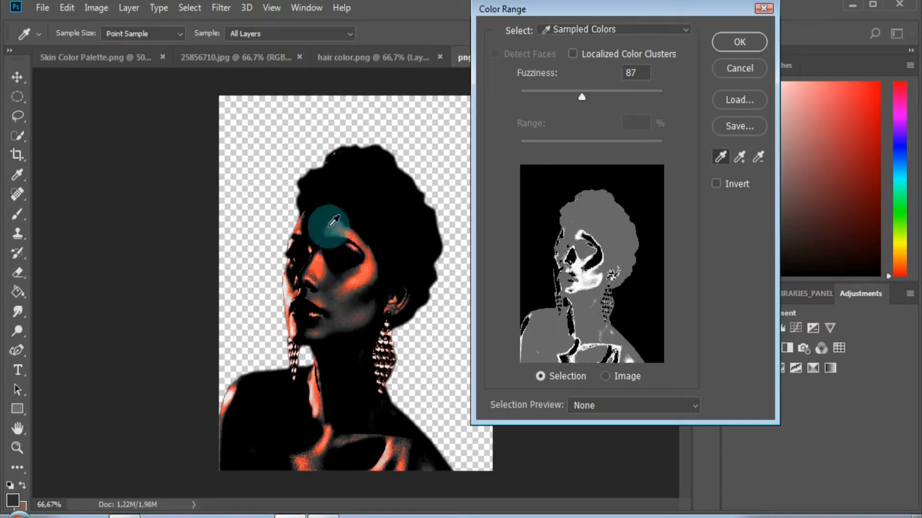
pyautogui.click(741, 42)
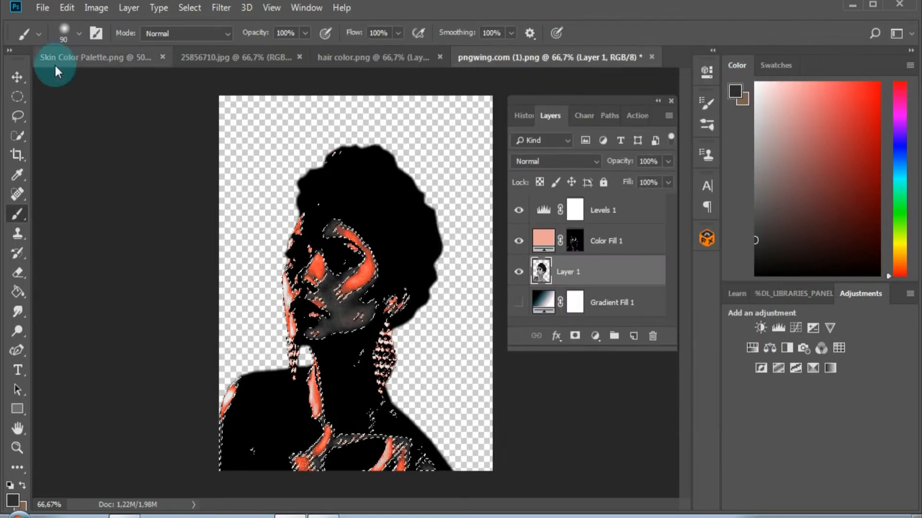
# Sample the lightest tone (230, 198, 183) from Skin Color Palette.png and return to the portrait document.
pyautogui.click(88, 55)
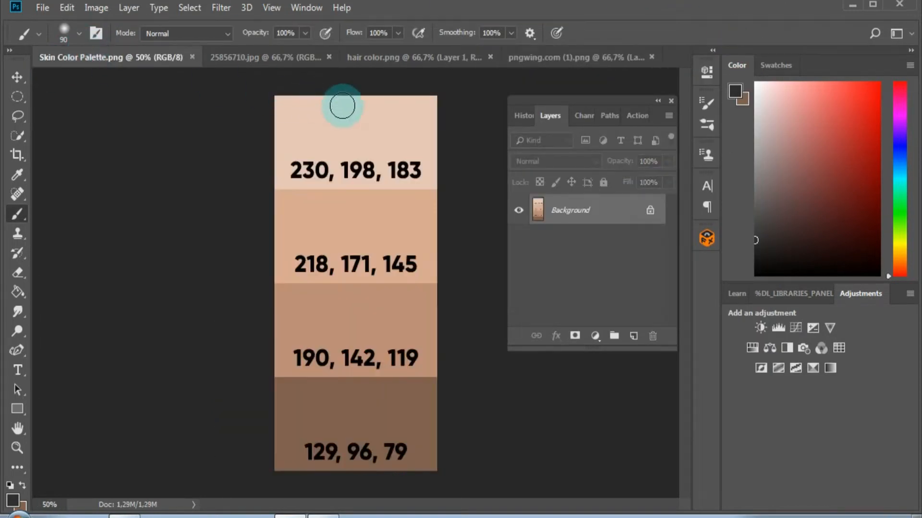
pyautogui.keyDown('alt'); pyautogui.click(344, 125); pyautogui.keyUp('alt')
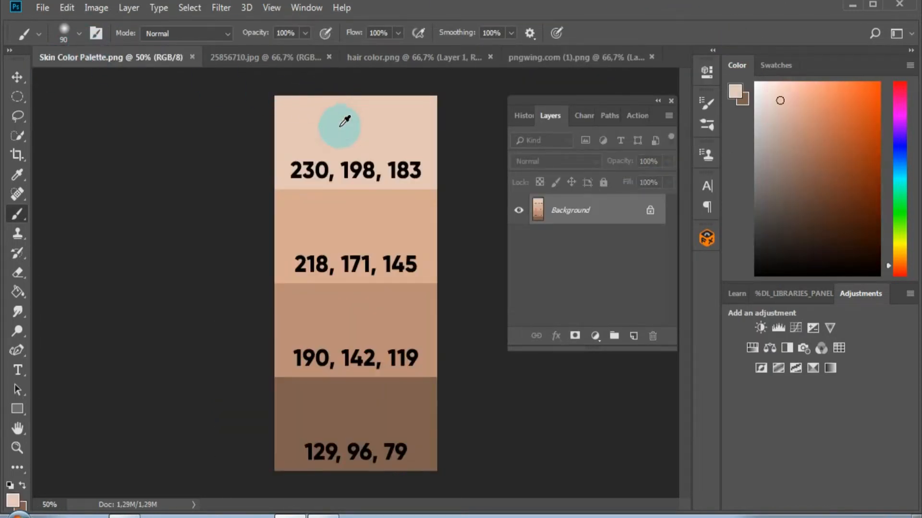
pyautogui.click(557, 59)
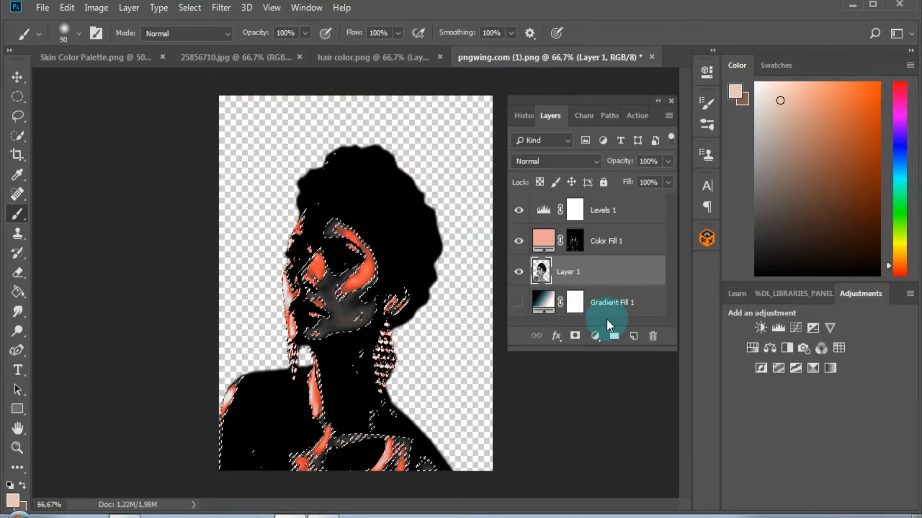
# Add a Solid Color fill layer in e6c6b7 from the midtone selection and set its blend mode to Color.
pyautogui.click(595, 335)
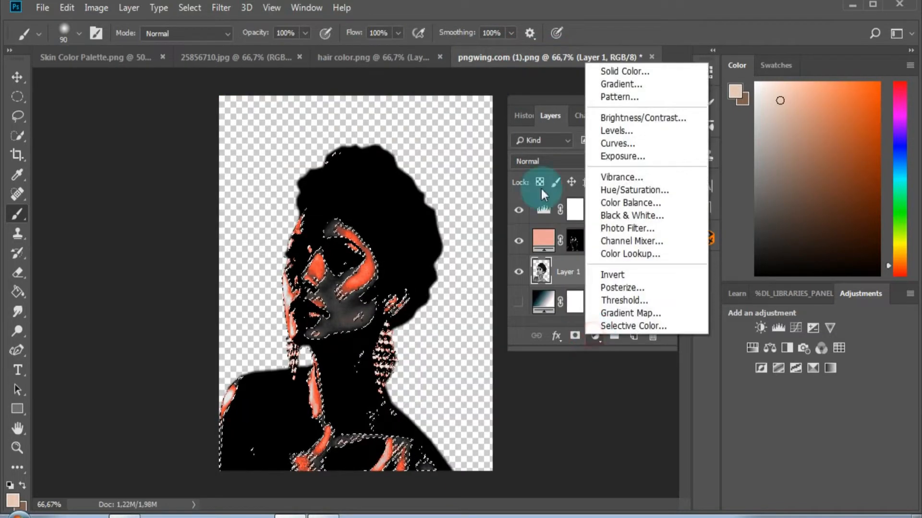
pyautogui.click(616, 72)
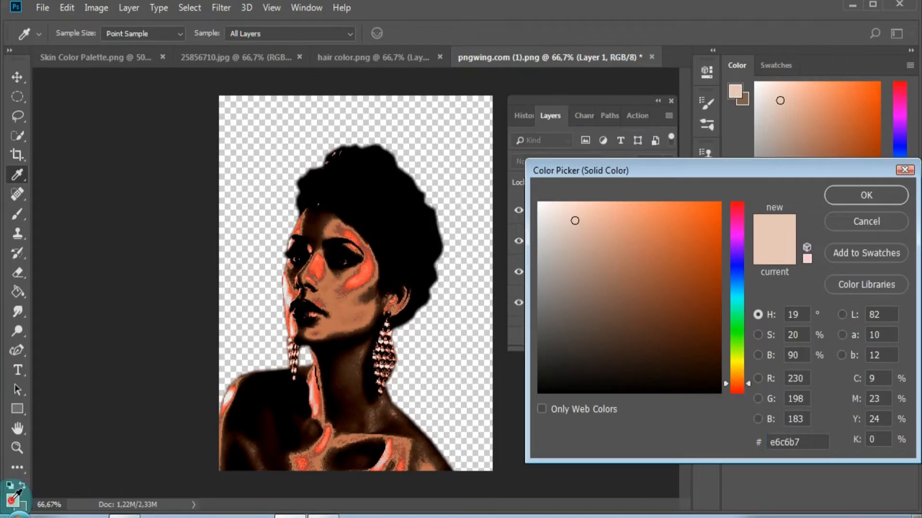
pyautogui.click(846, 195)
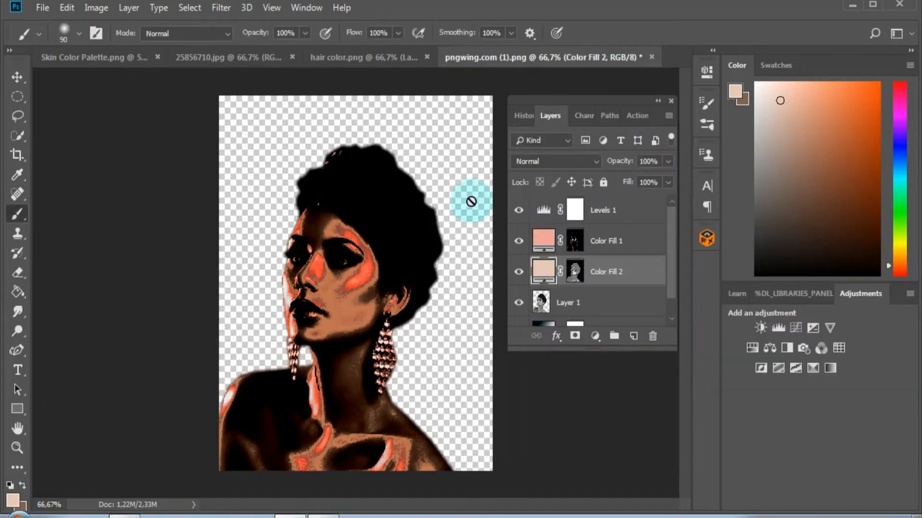
pyautogui.click(569, 163)
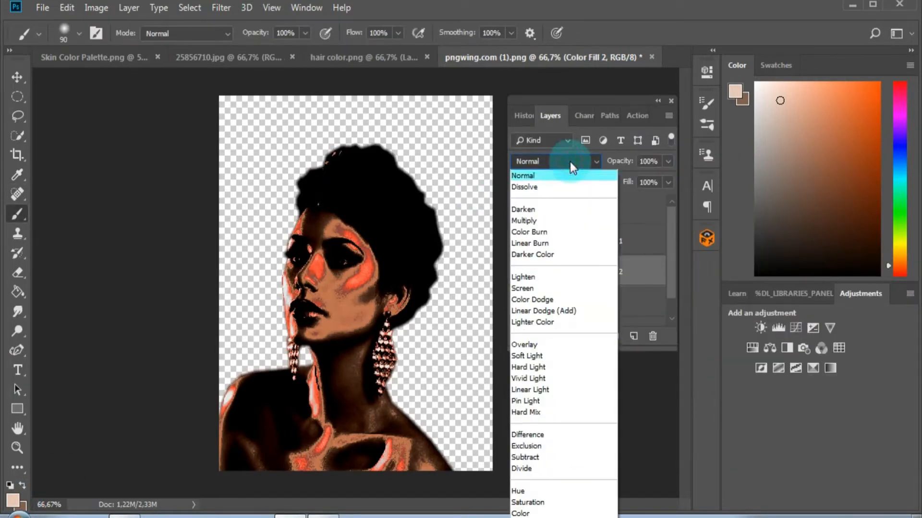
pyautogui.click(520, 513)
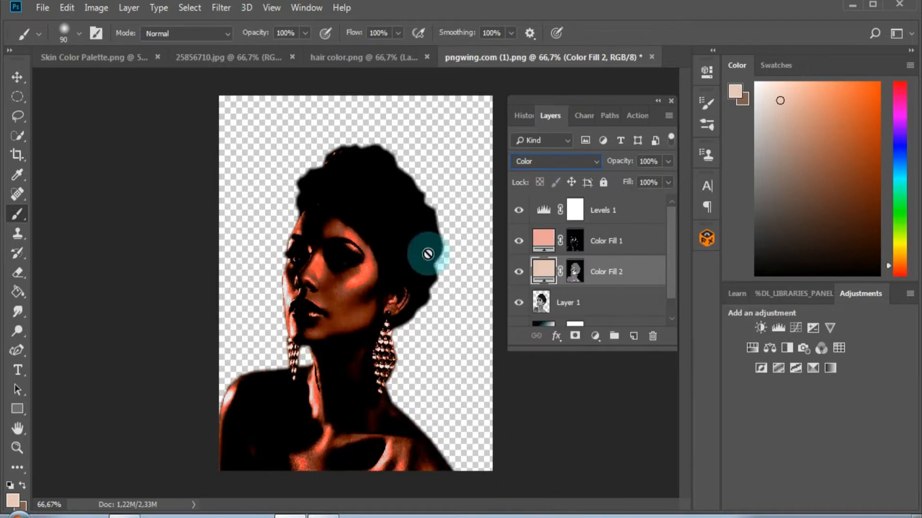
# Toggle the Levels 1 layer's visibility to examine the combined highlight and midtone skin coloring on the portrait.
pyautogui.click(519, 211)
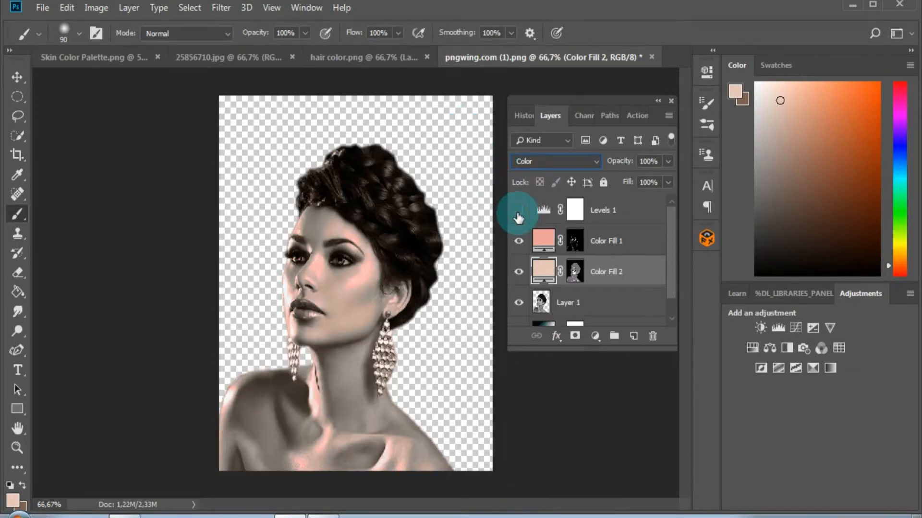
pyautogui.click(519, 211)
pyautogui.click(518, 211)
pyautogui.click(518, 211)
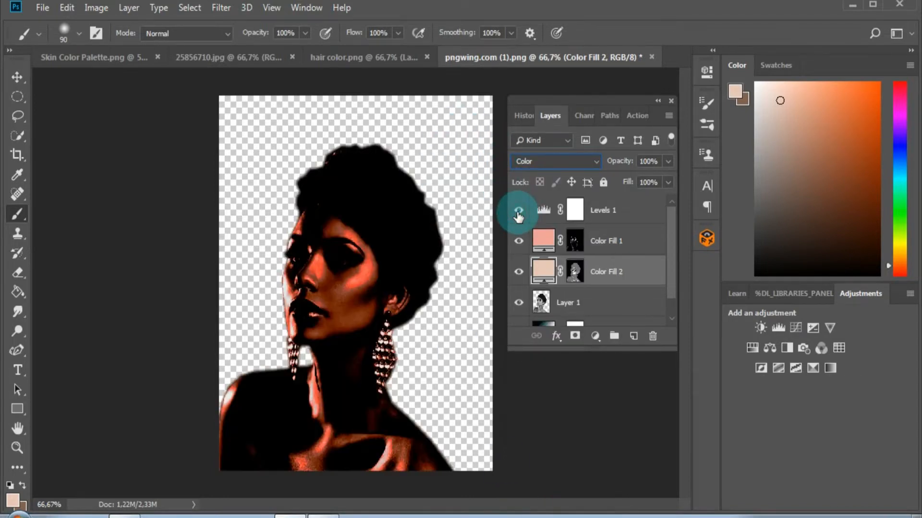
pyautogui.click(518, 217)
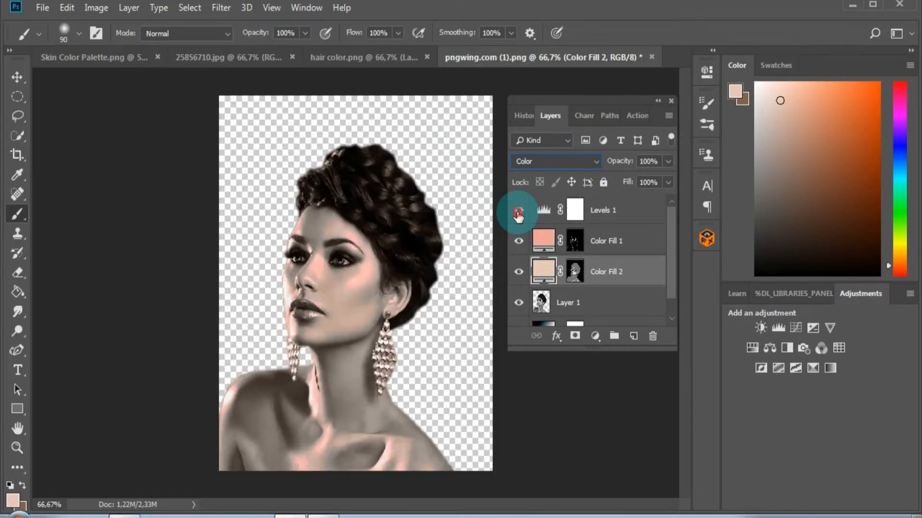
pyautogui.click(518, 211)
# On Layer 1, make a Color Range selection by sampling the dark shadow tone on the forehead.
pyautogui.click(541, 303)
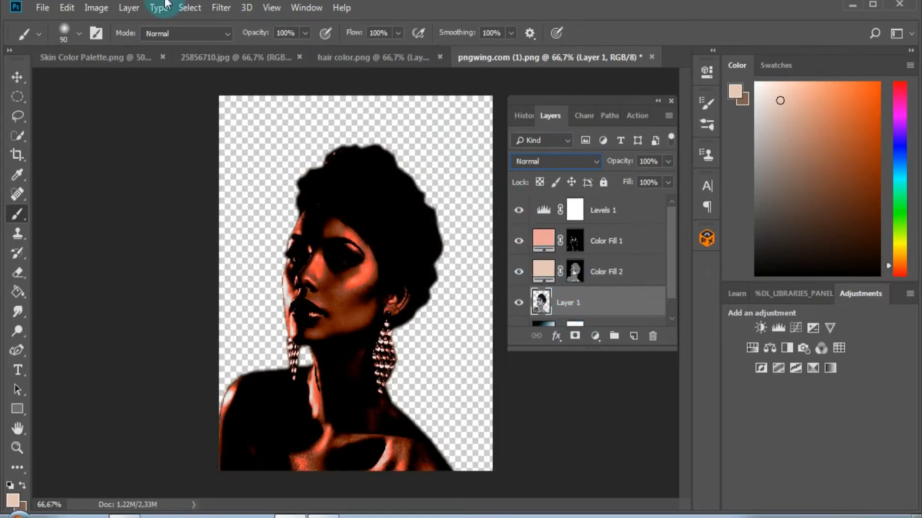
pyautogui.click(191, 9)
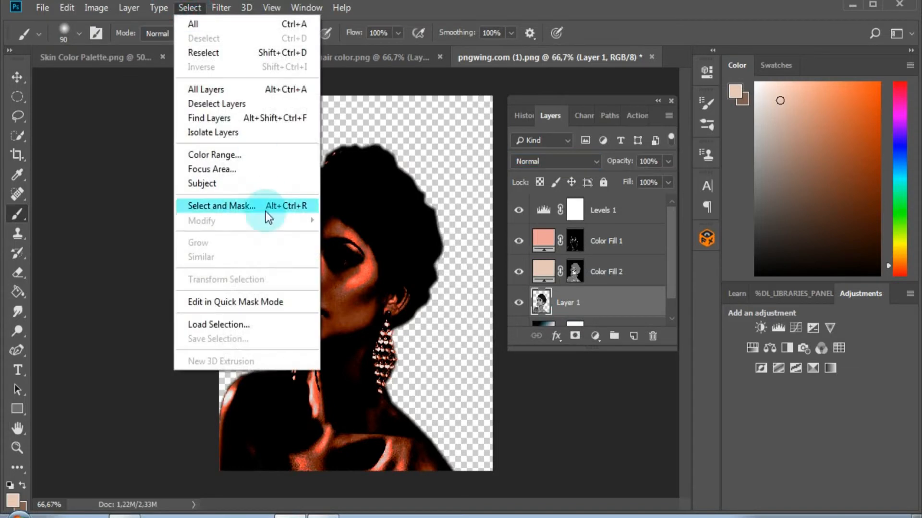
pyautogui.click(226, 154)
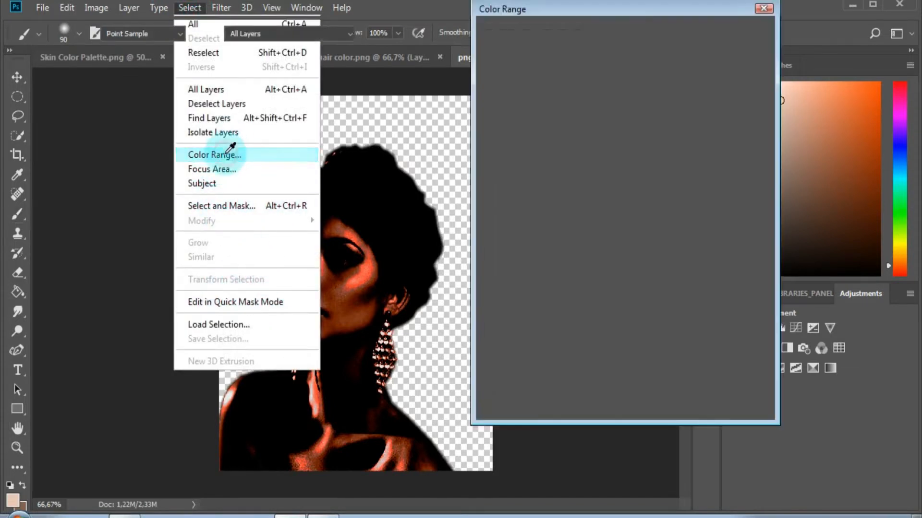
pyautogui.click(313, 225)
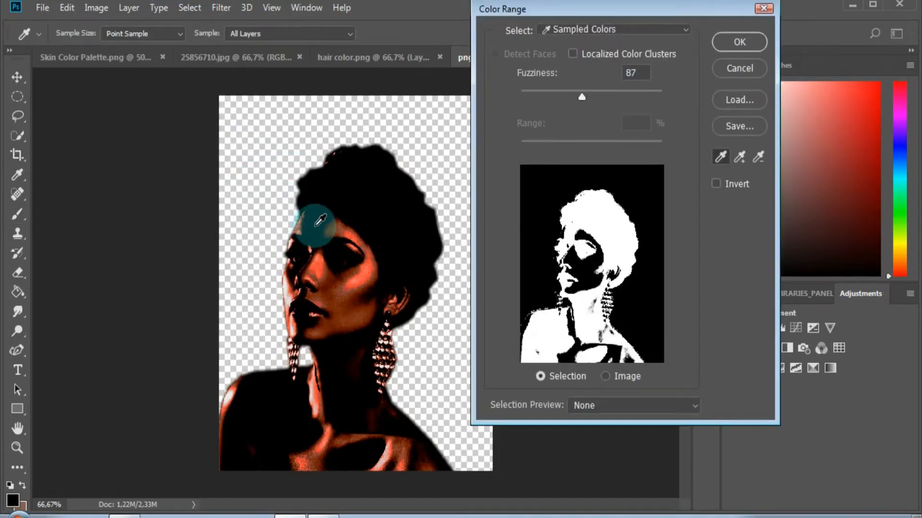
pyautogui.click(742, 44)
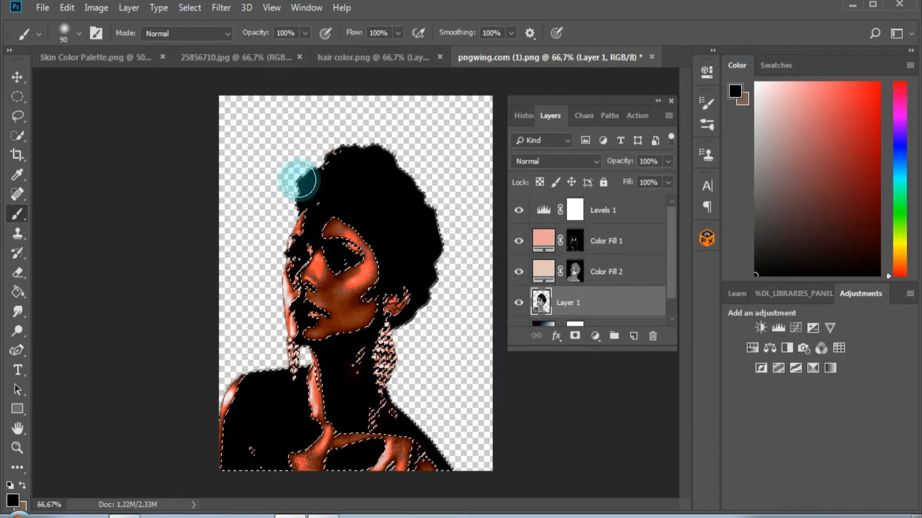
# Sample 190, 142, 119 from Skin Color Palette.png and add it to the portrait's selection as a Solid Color fill layer in Color blend mode.
pyautogui.click(100, 57)
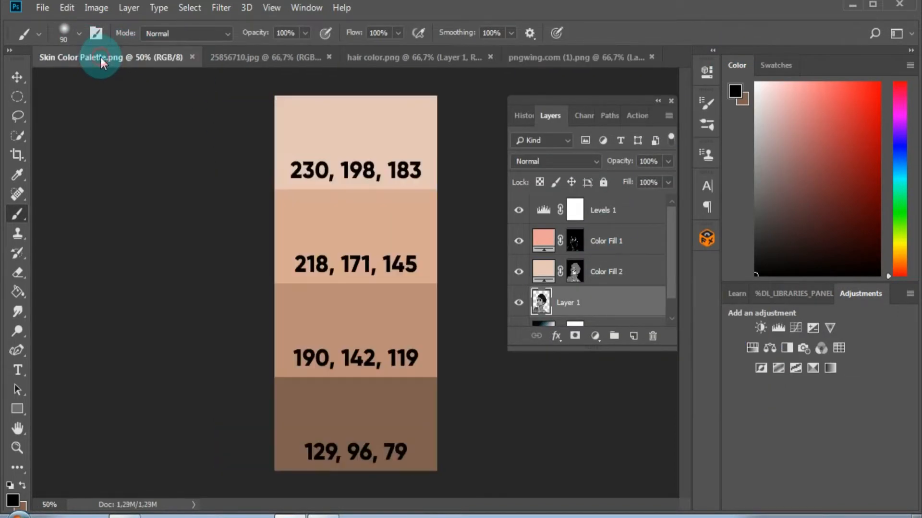
pyautogui.keyDown('alt'); pyautogui.click(358, 321); pyautogui.keyUp('alt')
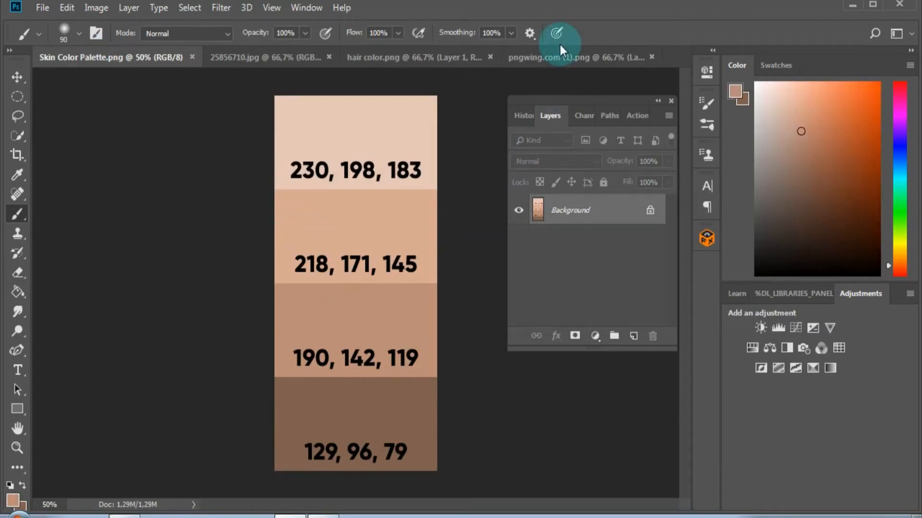
pyautogui.click(544, 56)
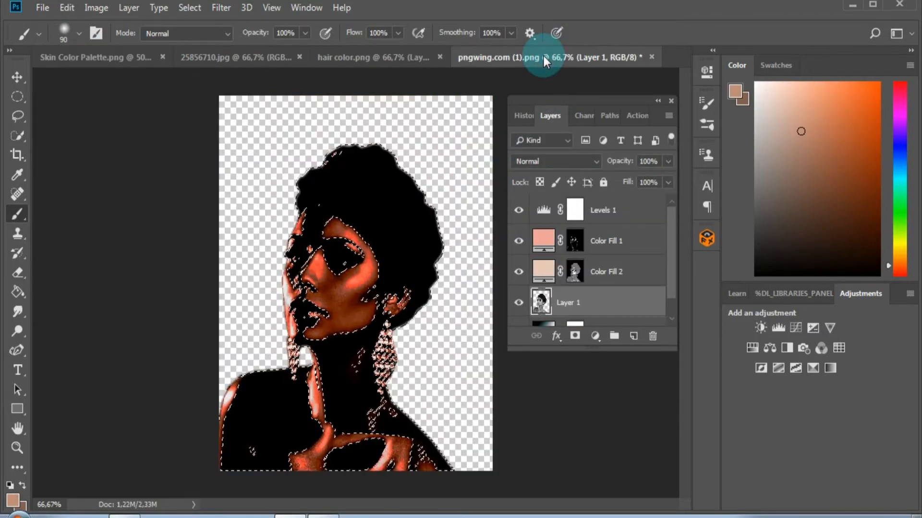
pyautogui.click(594, 336)
pyautogui.click(626, 72)
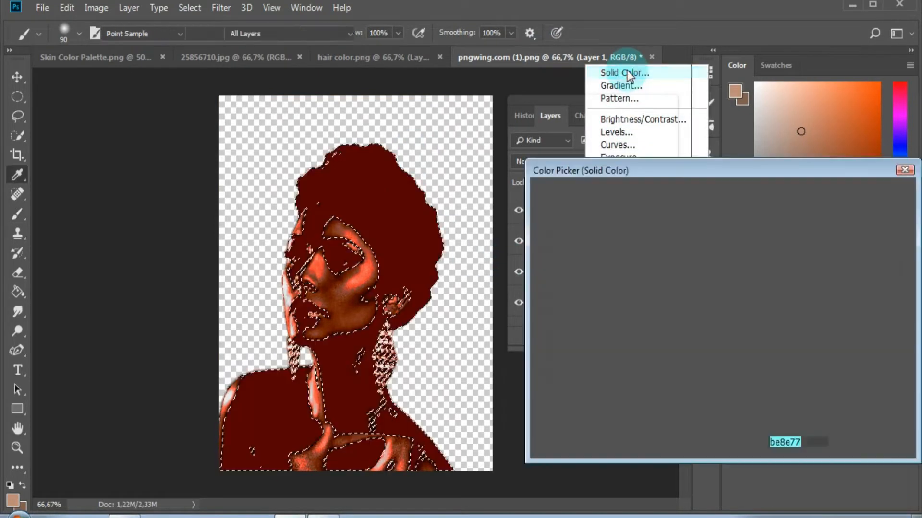
pyautogui.click(865, 195)
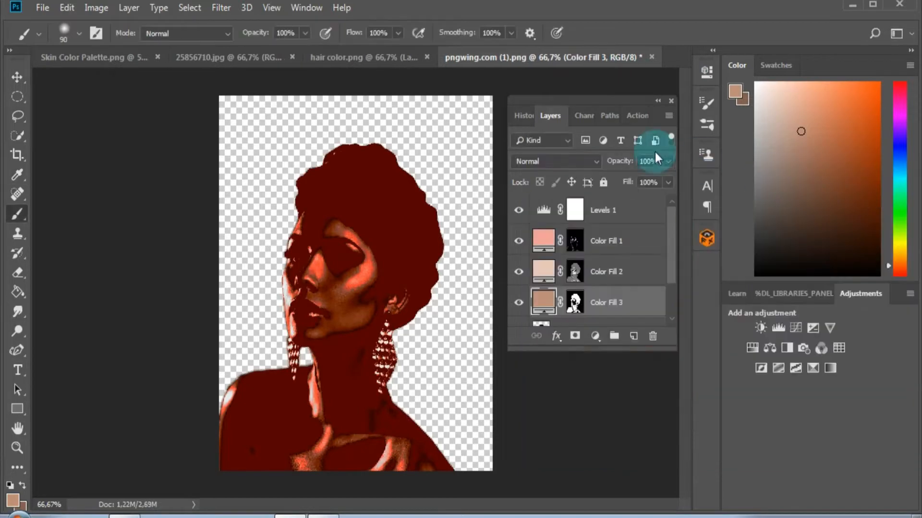
pyautogui.click(582, 160)
pyautogui.click(528, 508)
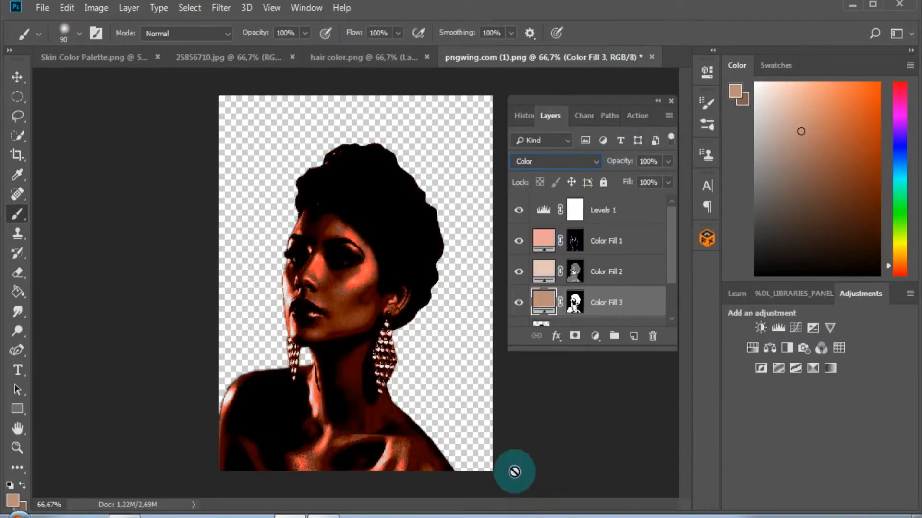
# Hide the Levels 1 adjustment layer and delete it together with its mask.
pyautogui.click(519, 211)
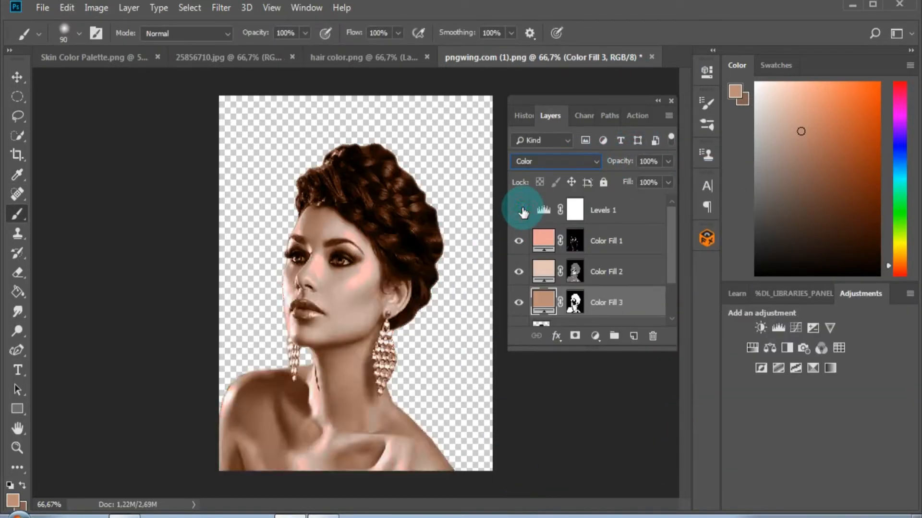
pyautogui.click(628, 212)
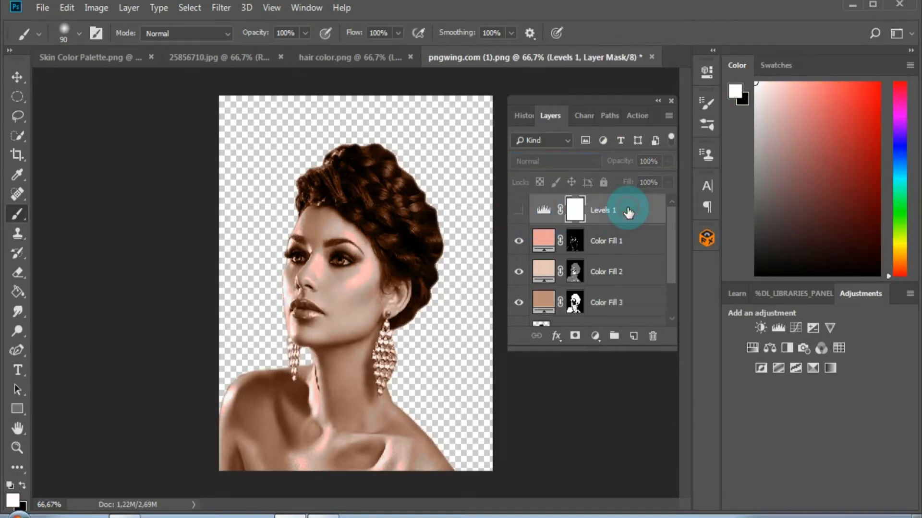
pyautogui.click(652, 335)
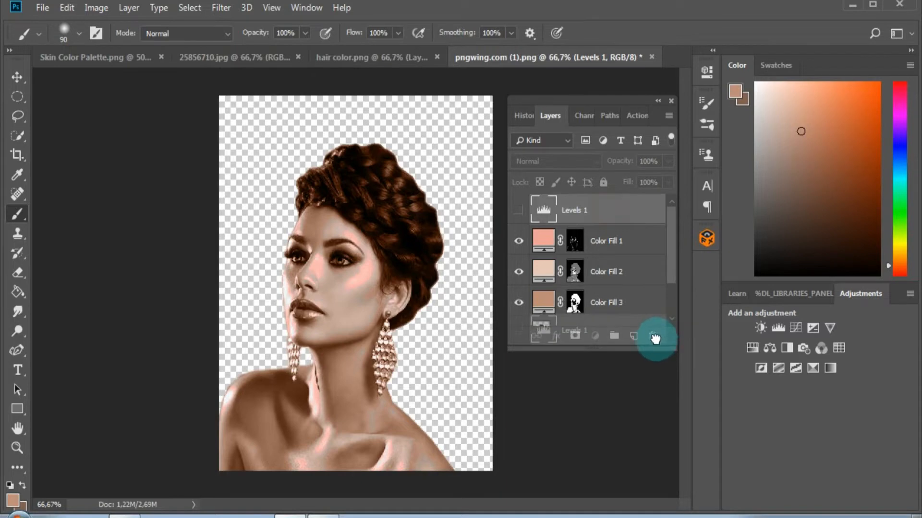
pyautogui.click(652, 335)
# On Layer 1, make a Color Range selection by sampling the skin midtone on the lower cheek near the jaw.
pyautogui.click(540, 303)
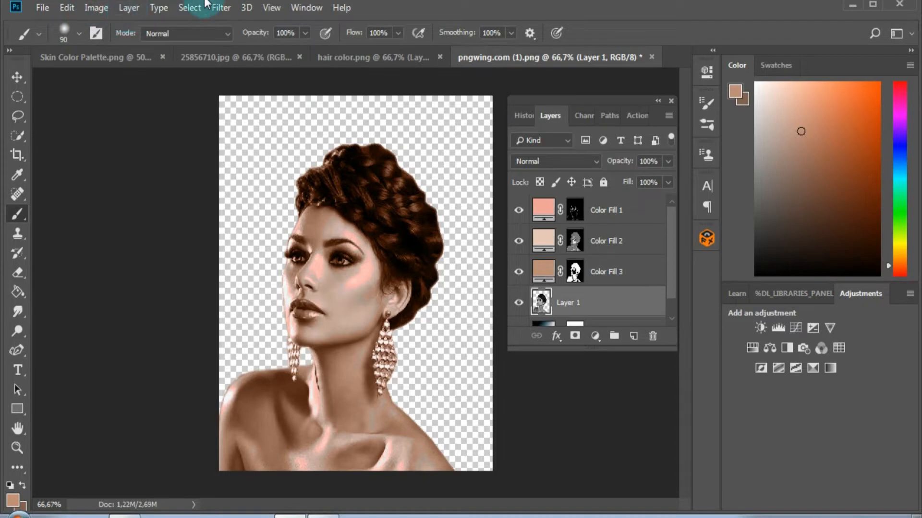
pyautogui.click(187, 9)
pyautogui.click(215, 155)
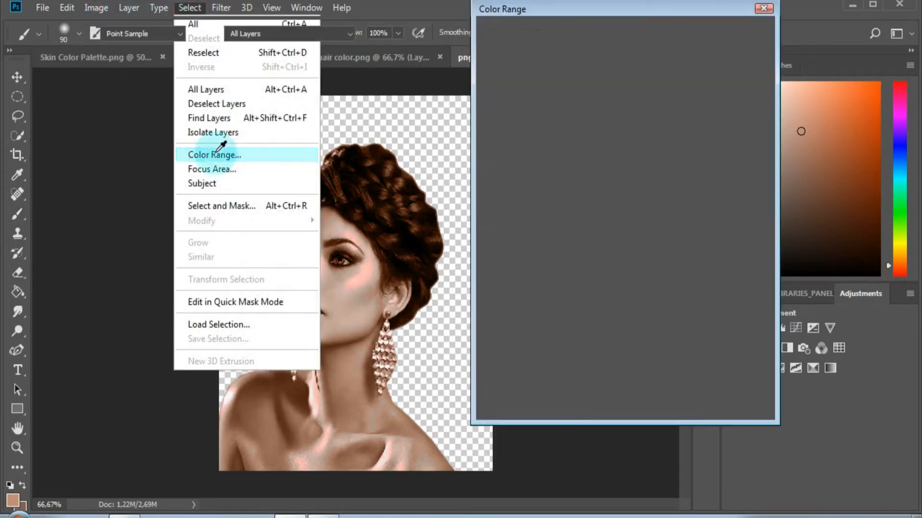
pyautogui.click(355, 330)
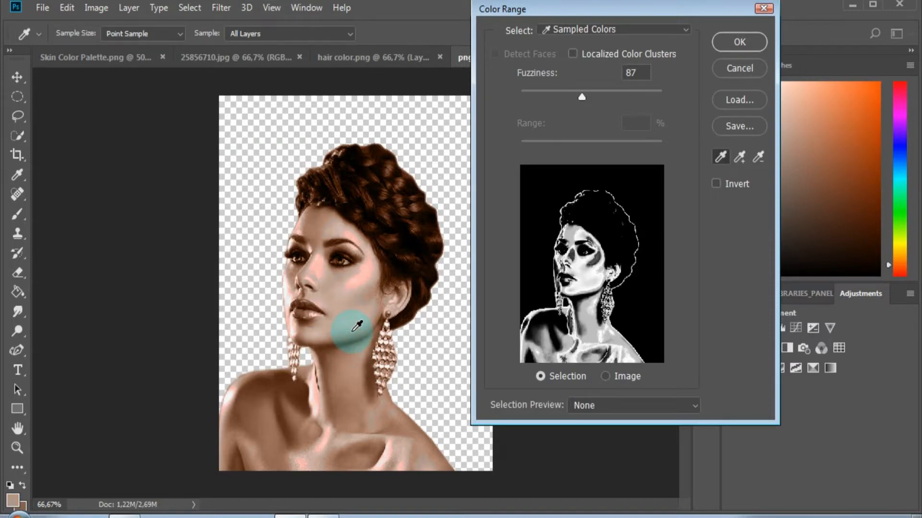
pyautogui.click(737, 43)
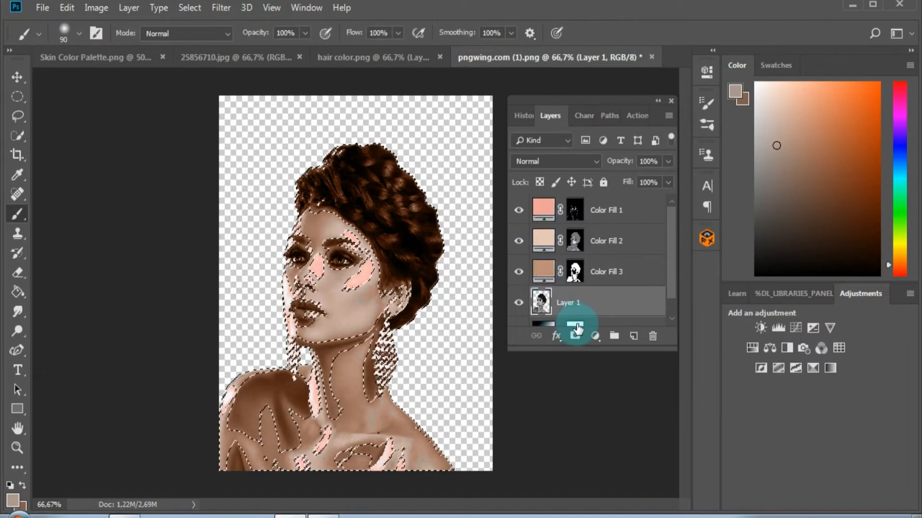
# Sample 218, 171, 145 from Skin Color Palette.png and use it for a Solid Color fill layer on the lower-cheek tone selection, blended as Color.
pyautogui.click(103, 56)
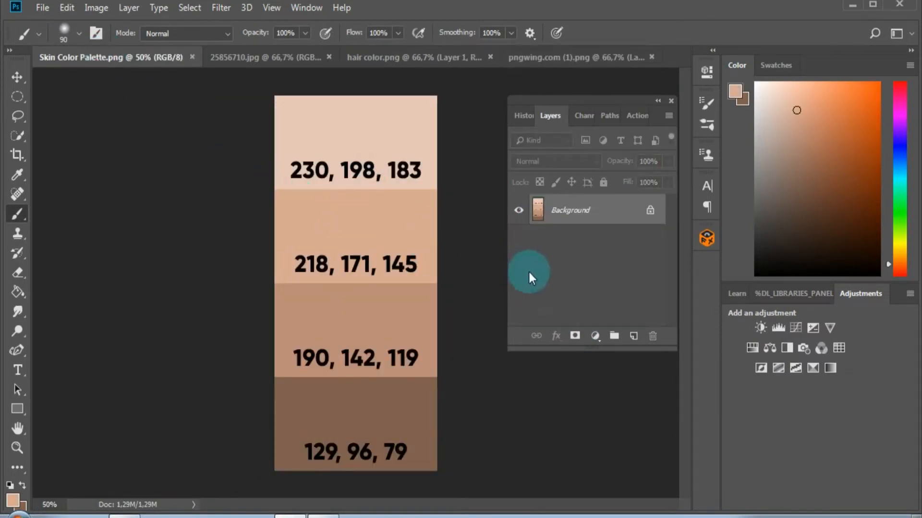
pyautogui.click(579, 58)
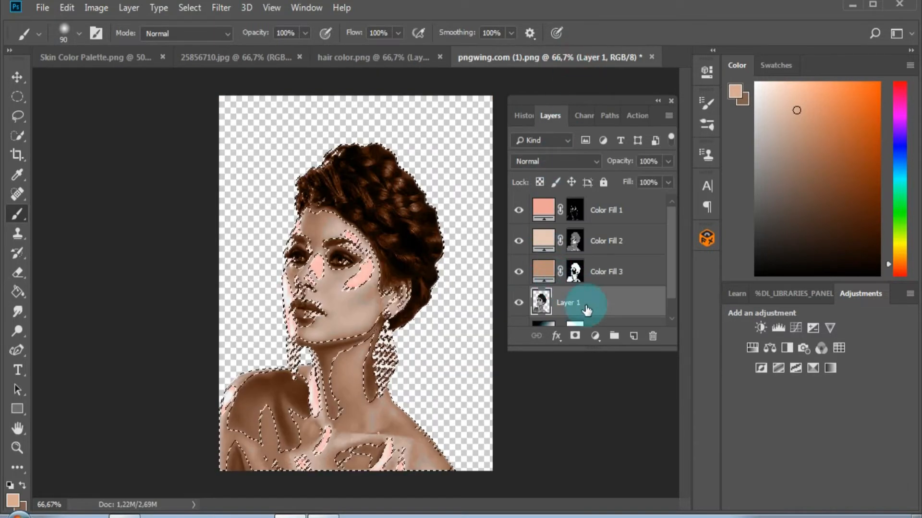
pyautogui.click(595, 336)
pyautogui.click(624, 74)
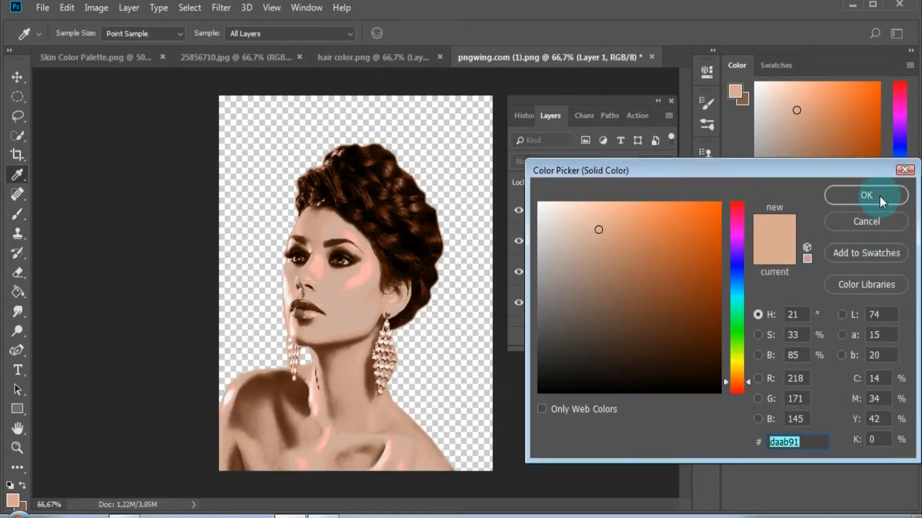
pyautogui.click(866, 196)
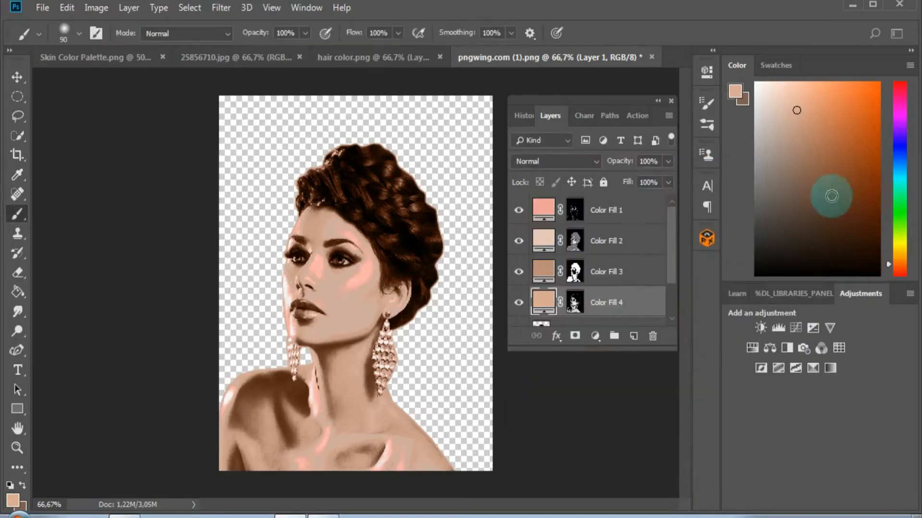
pyautogui.click(569, 166)
pyautogui.click(522, 509)
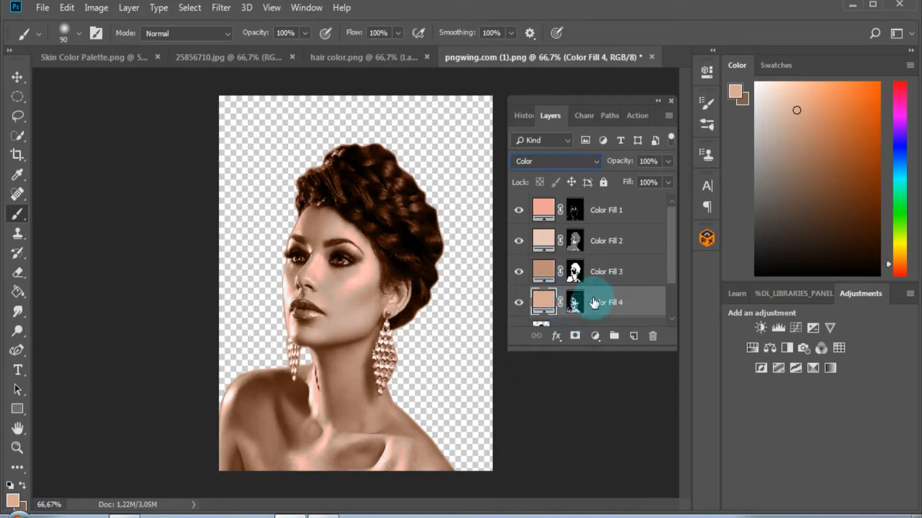
# On Layer 1, make a Color Range selection by sampling the dark shadow on the shoulder beside the neck.
pyautogui.scroll(-2, 544, 292)
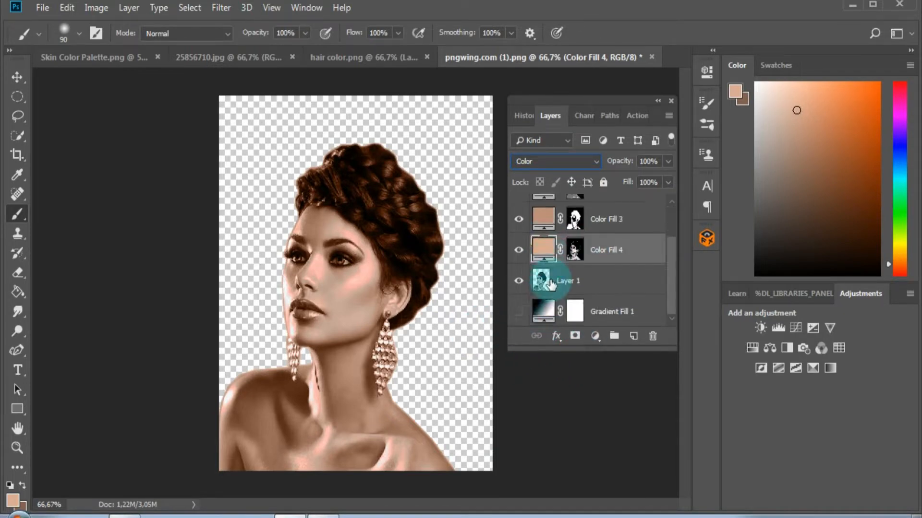
pyautogui.click(542, 282)
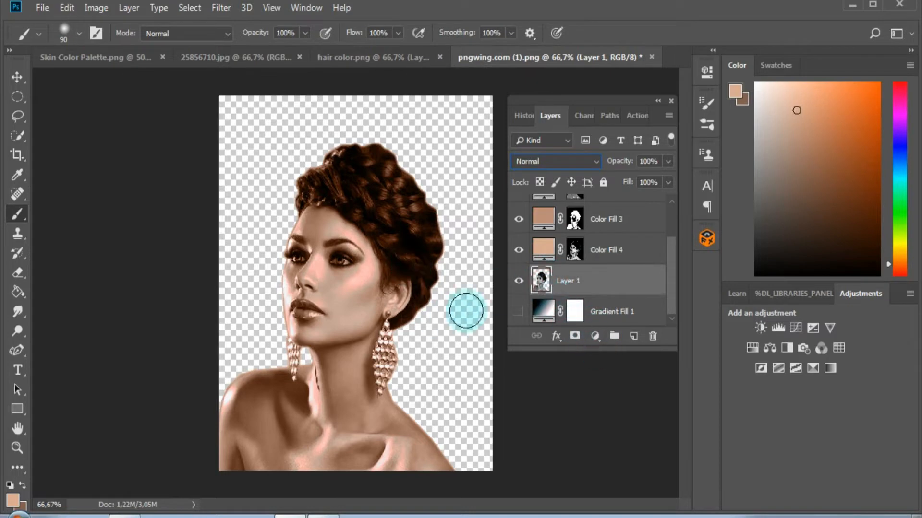
pyautogui.click(183, 10)
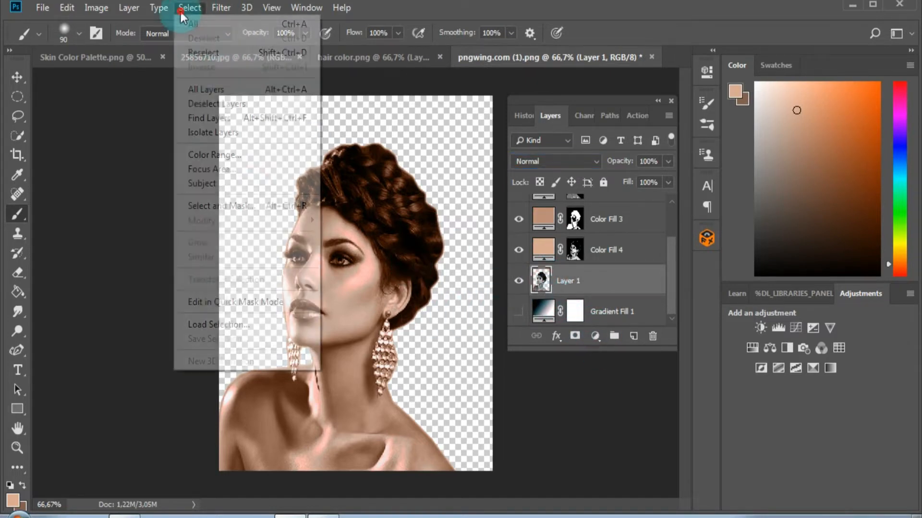
pyautogui.click(207, 156)
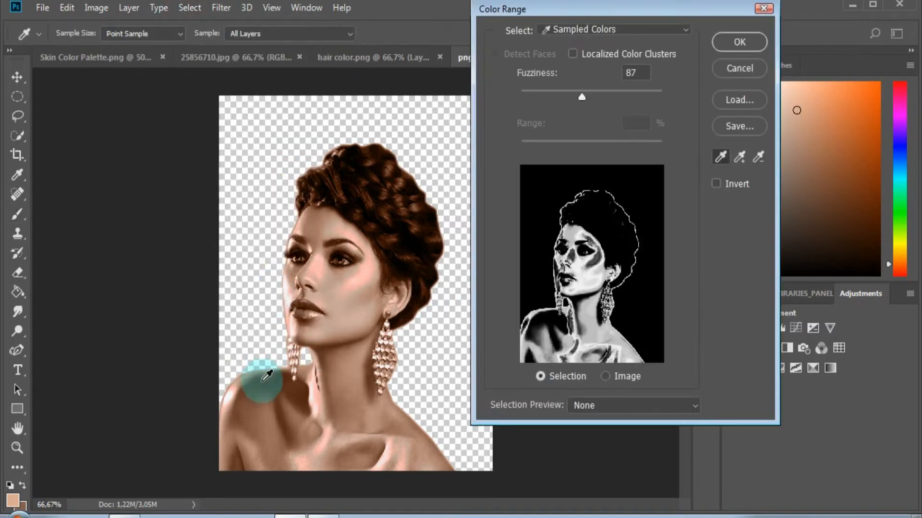
pyautogui.click(262, 389)
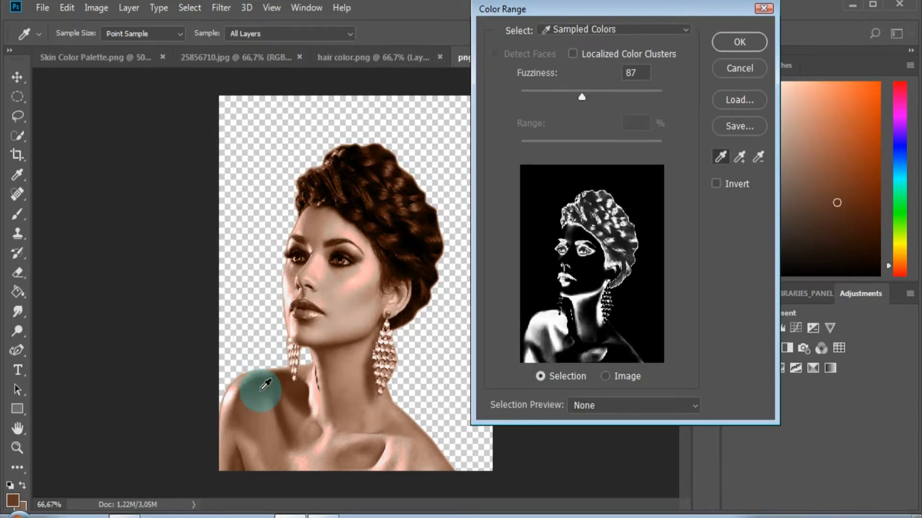
pyautogui.click(297, 391)
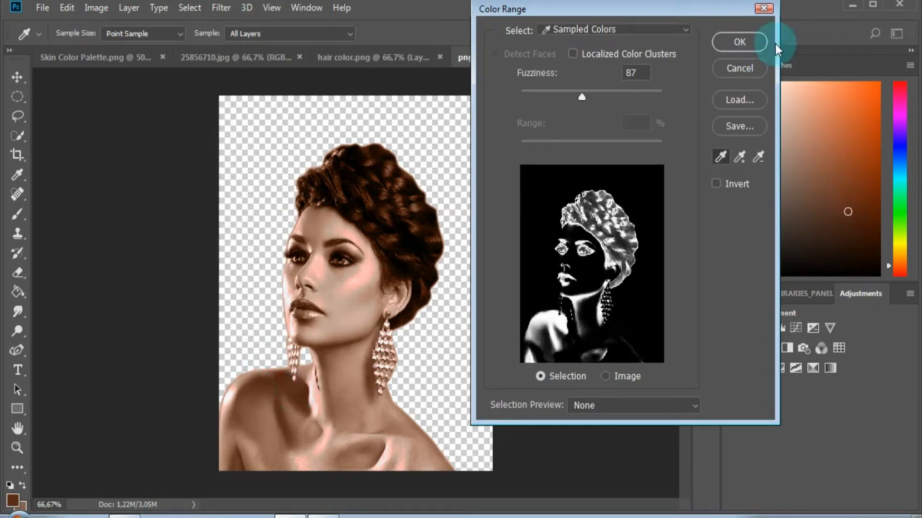
pyautogui.click(730, 48)
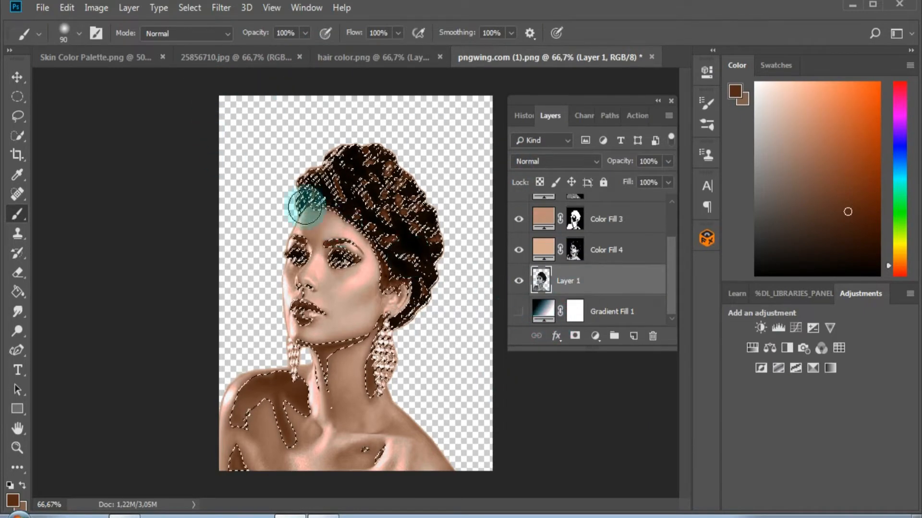
# Sample 129, 96, 79 from Skin Color Palette.png and use it for a Solid Color fill layer on the shoulder-shadow selection, blended as Color.
pyautogui.click(117, 62)
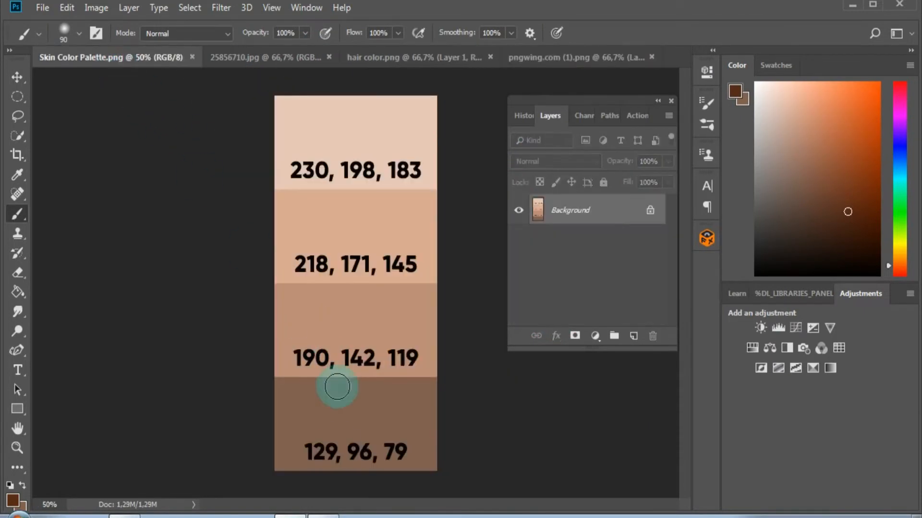
pyautogui.keyDown('alt'); pyautogui.click(351, 416); pyautogui.keyUp('alt')
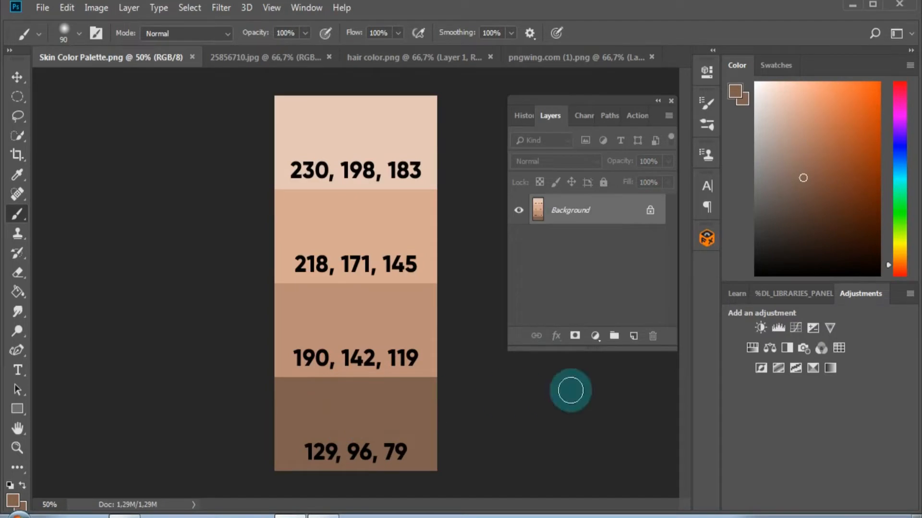
pyautogui.click(597, 59)
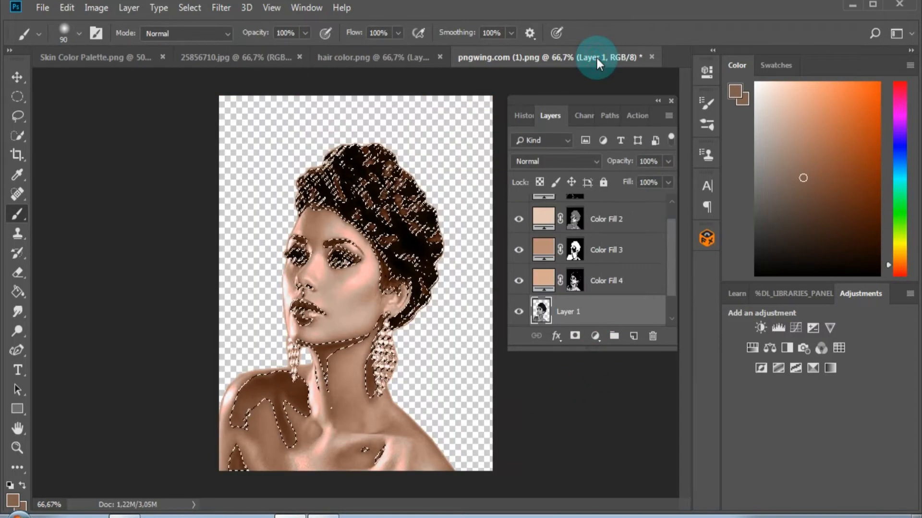
pyautogui.click(596, 338)
pyautogui.click(629, 76)
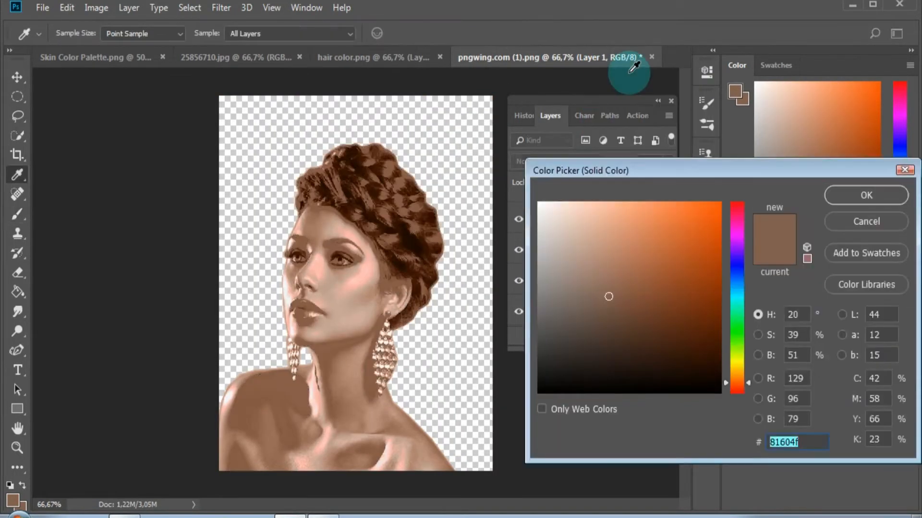
pyautogui.click(847, 194)
pyautogui.click(560, 161)
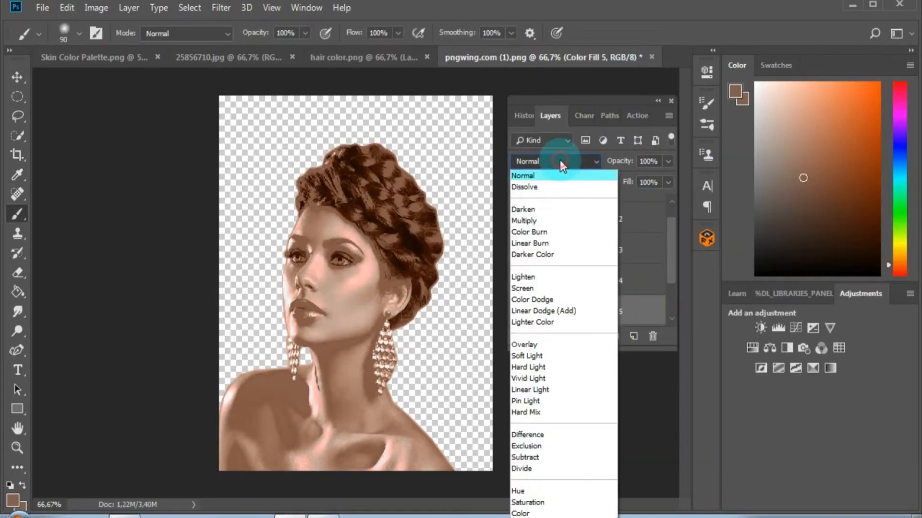
pyautogui.click(528, 513)
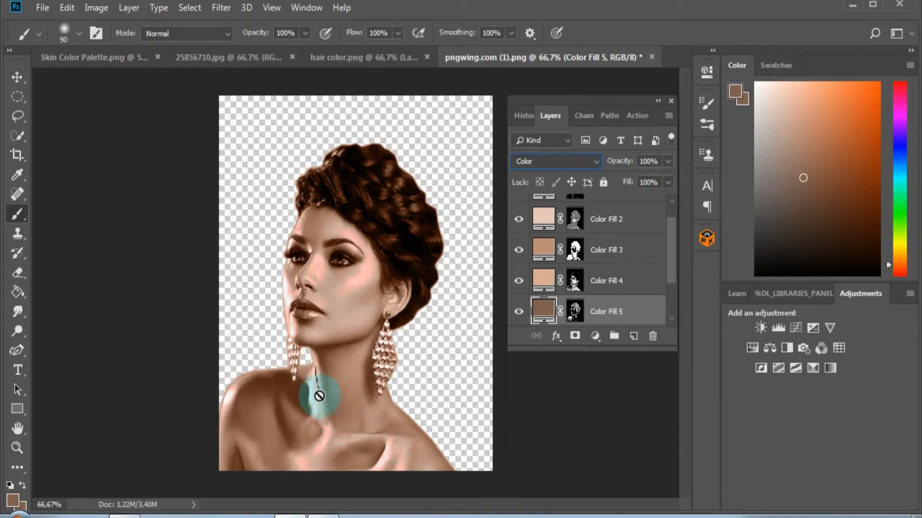
# On Layer 1, make a Color Range selection by sampling the light skin tone on the cheek beside the nose, with fuzziness 87.
pyautogui.scroll(-1, 576, 315)
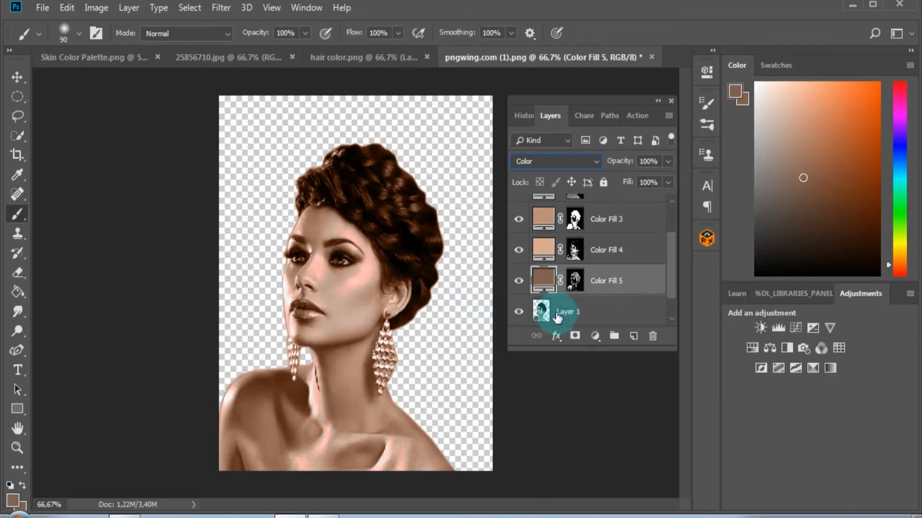
pyautogui.click(540, 313)
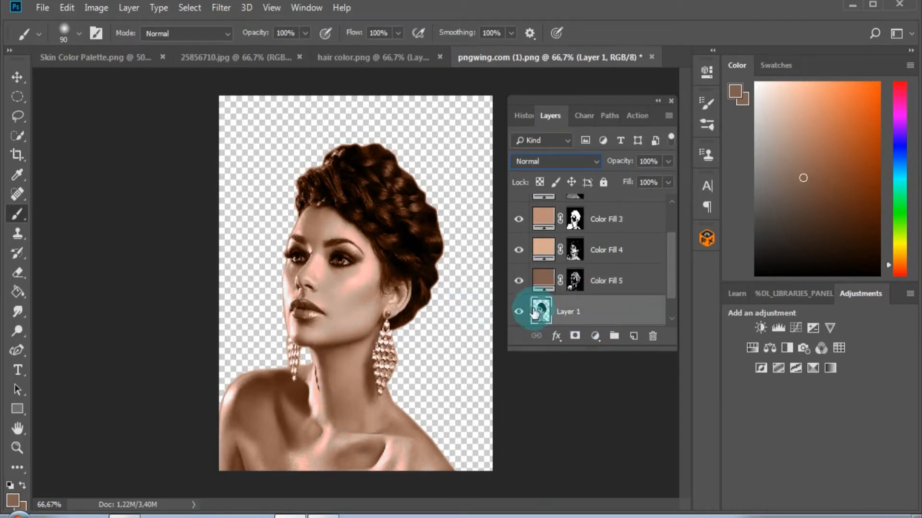
pyautogui.click(189, 7)
pyautogui.click(220, 159)
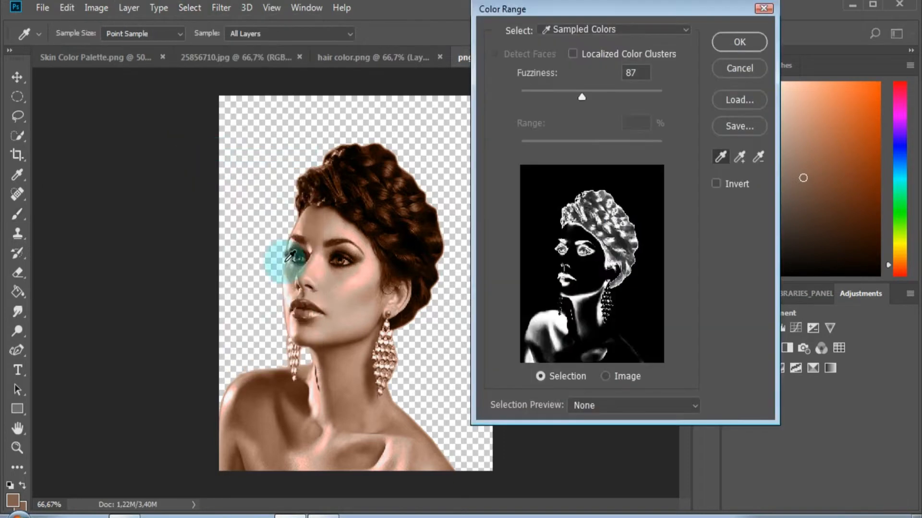
pyautogui.click(329, 296)
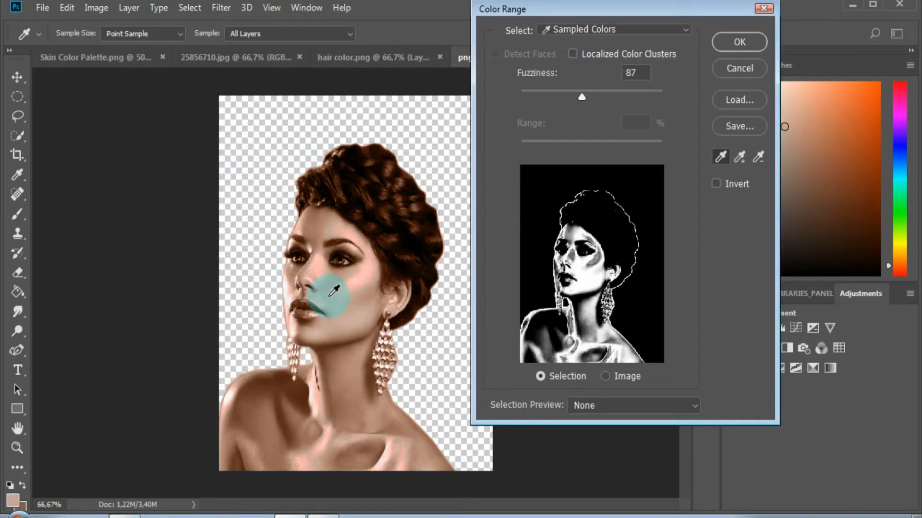
pyautogui.click(732, 45)
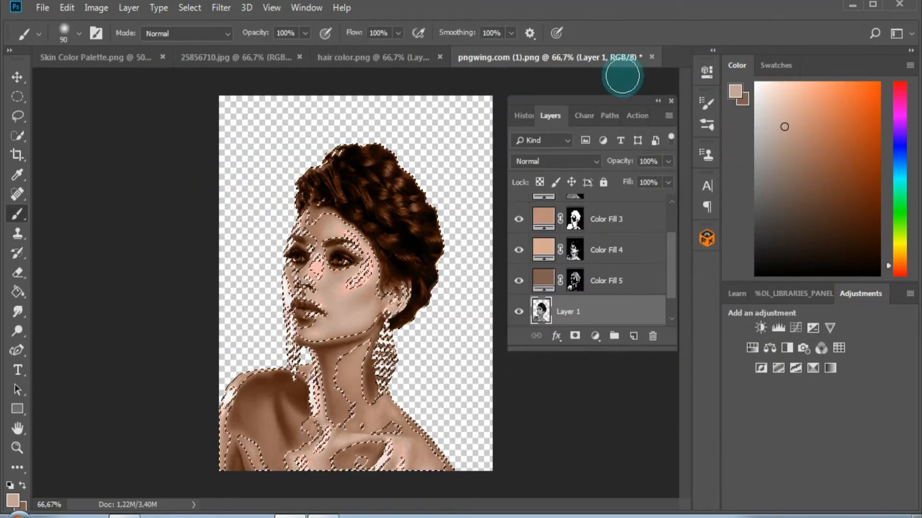
# Sample 230, 198, 183 from Skin Color Palette.png and use it for a Solid Color fill layer on the light cheek-tone selection, blended as Color.
pyautogui.click(119, 55)
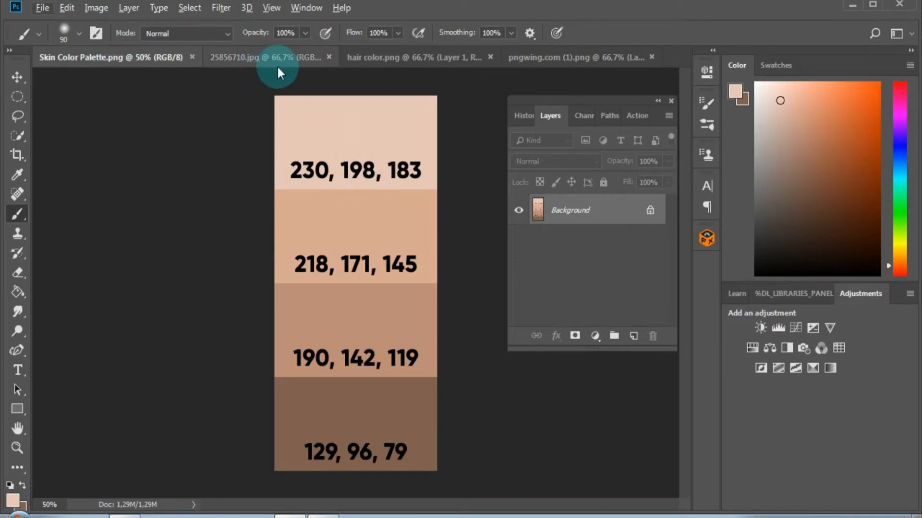
pyautogui.click(561, 56)
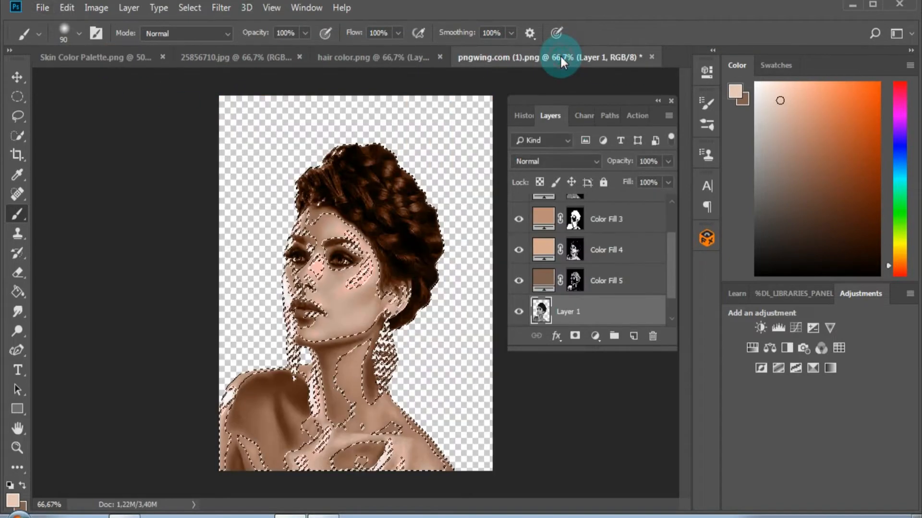
pyautogui.click(597, 339)
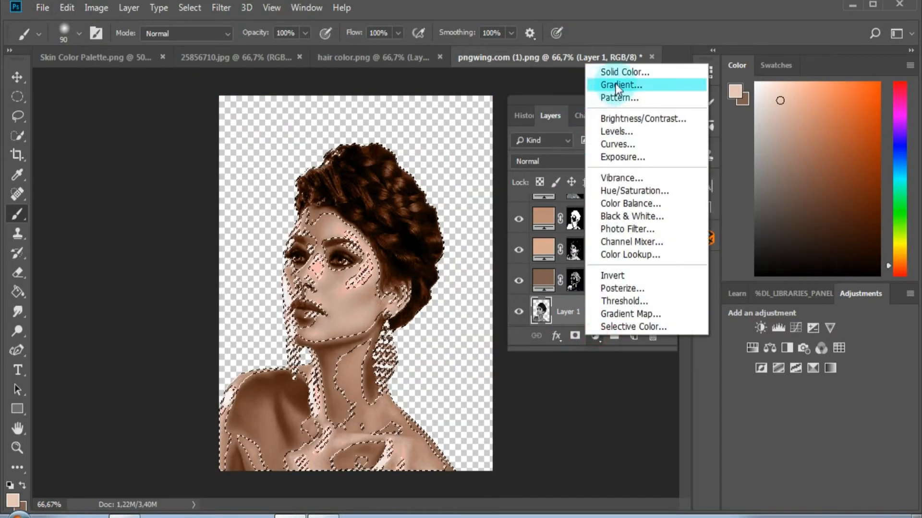
pyautogui.click(624, 74)
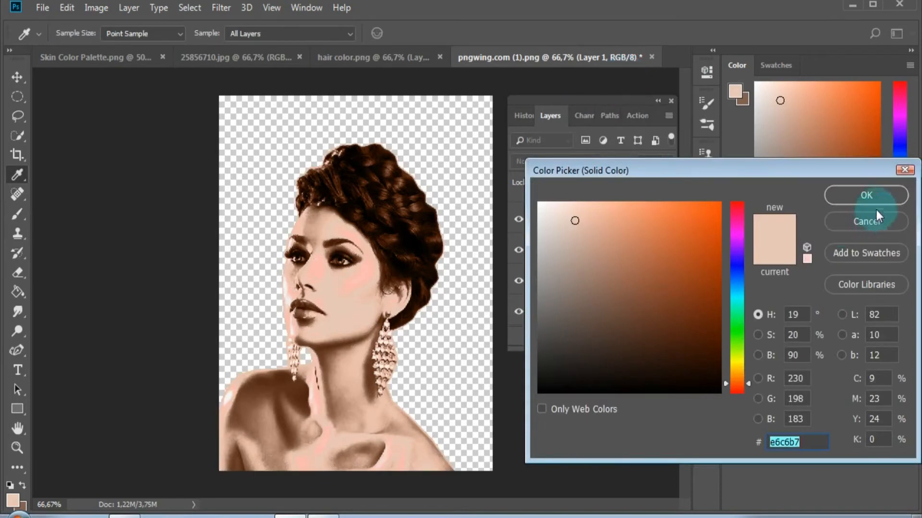
pyautogui.click(868, 195)
pyautogui.click(561, 161)
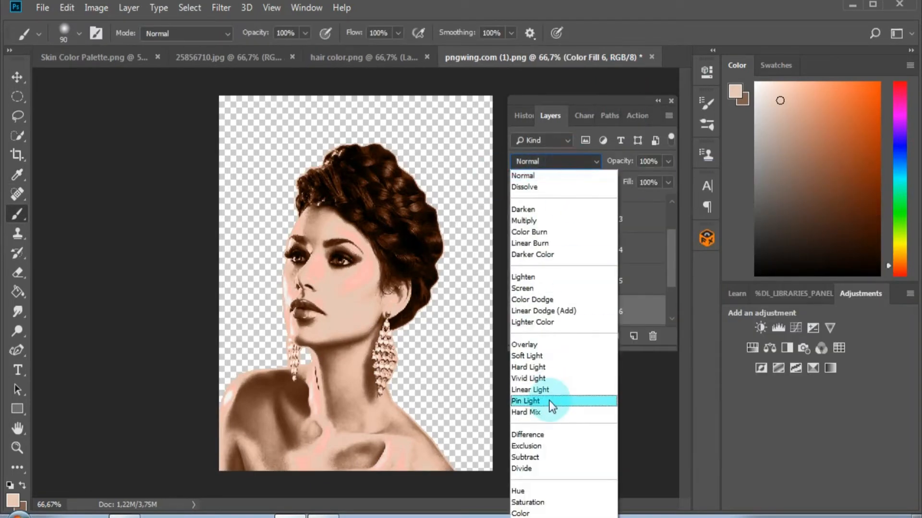
pyautogui.click(522, 512)
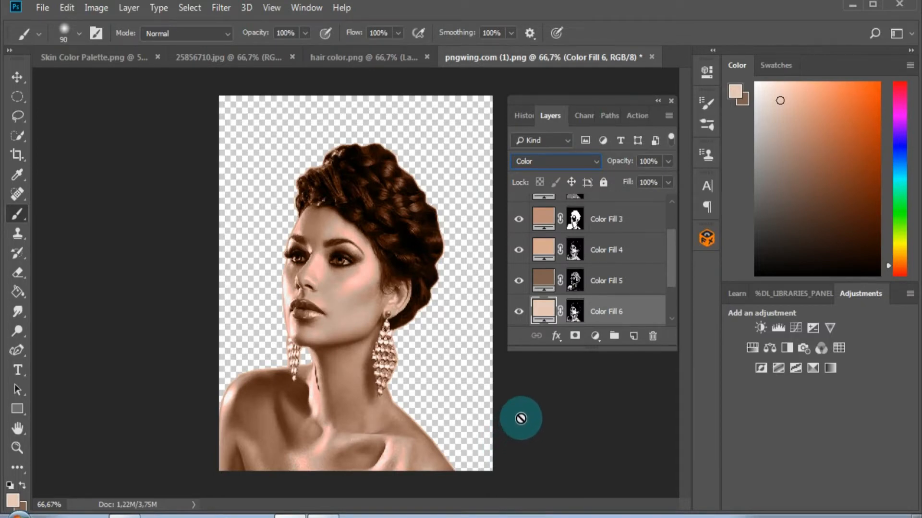
pyautogui.doubleClick(537, 311)
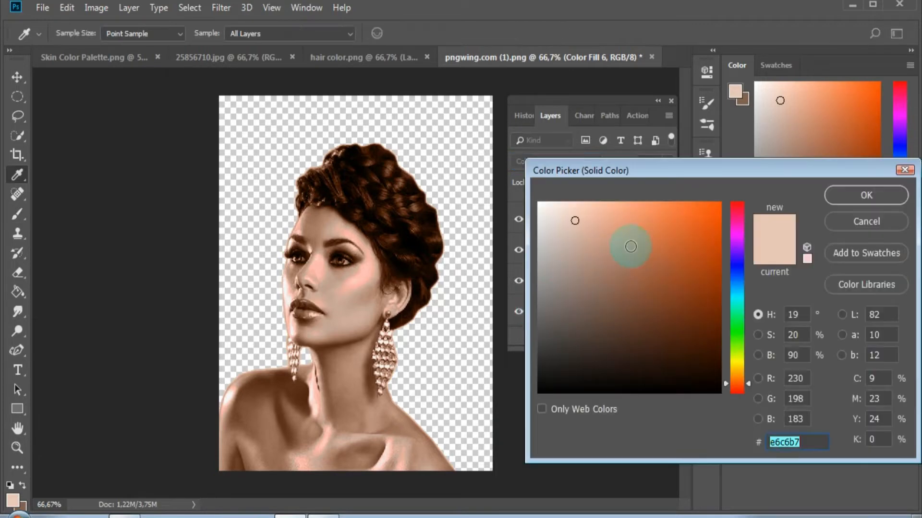
pyautogui.click(595, 229)
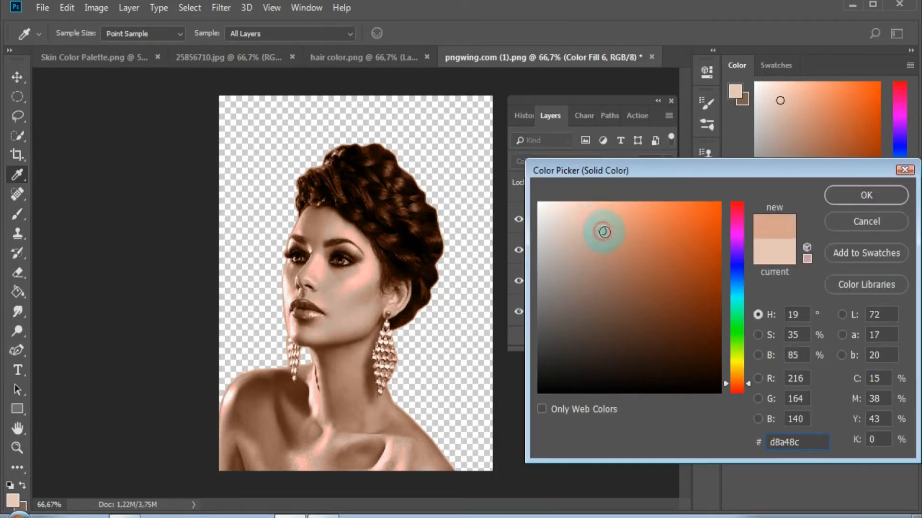
pyautogui.moveTo(608, 241); pyautogui.dragTo(612, 244)
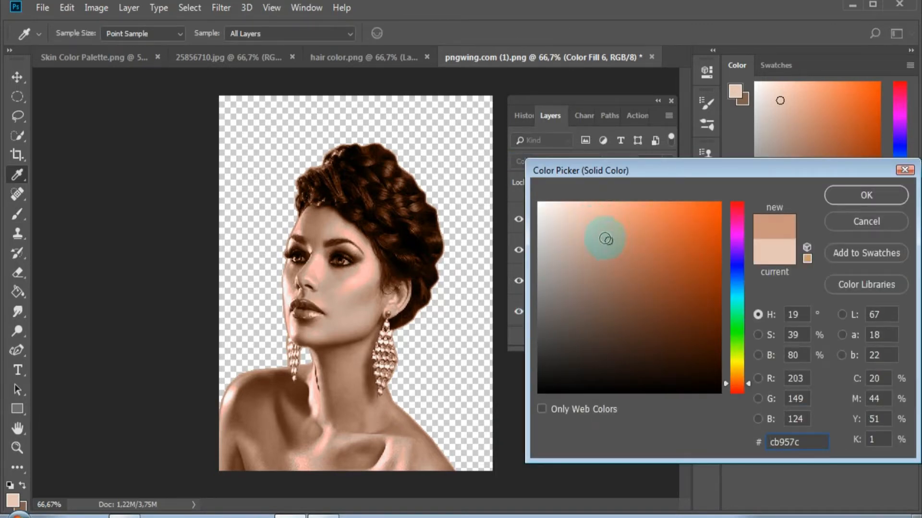
pyautogui.click(617, 222)
pyautogui.click(660, 231)
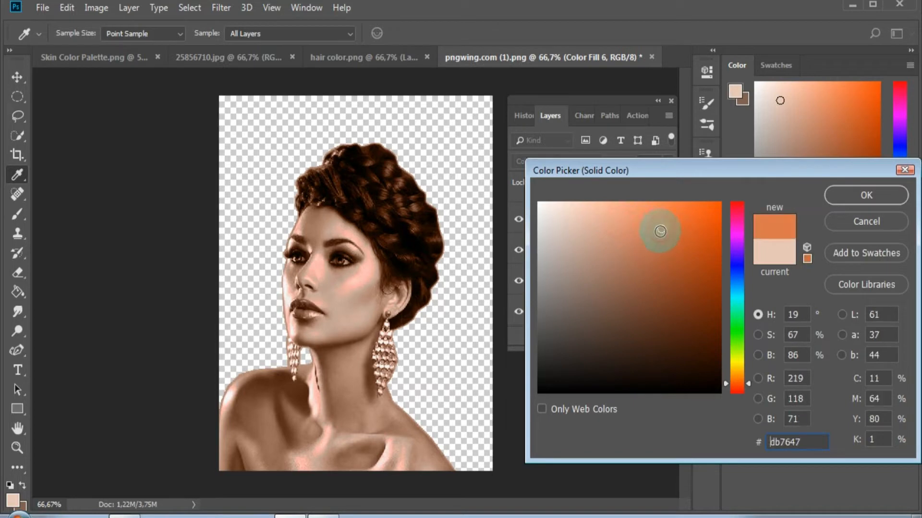
pyautogui.click(624, 235)
pyautogui.click(859, 225)
# Group the layers from Color Fill 1 through Color Fill 6 as Group 1, in Pass Through mode at 100% opacity.
pyautogui.moveTo(598, 307); pyautogui.dragTo(597, 216)
pyautogui.click(597, 216)
pyautogui.scroll(-3, 609, 263)
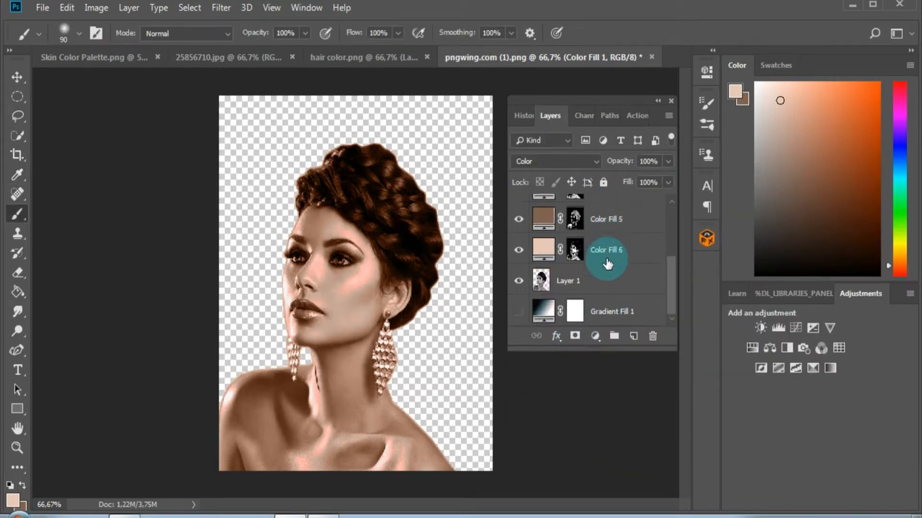
pyautogui.keyDown('shift'); pyautogui.click(622, 249); pyautogui.keyUp('shift')
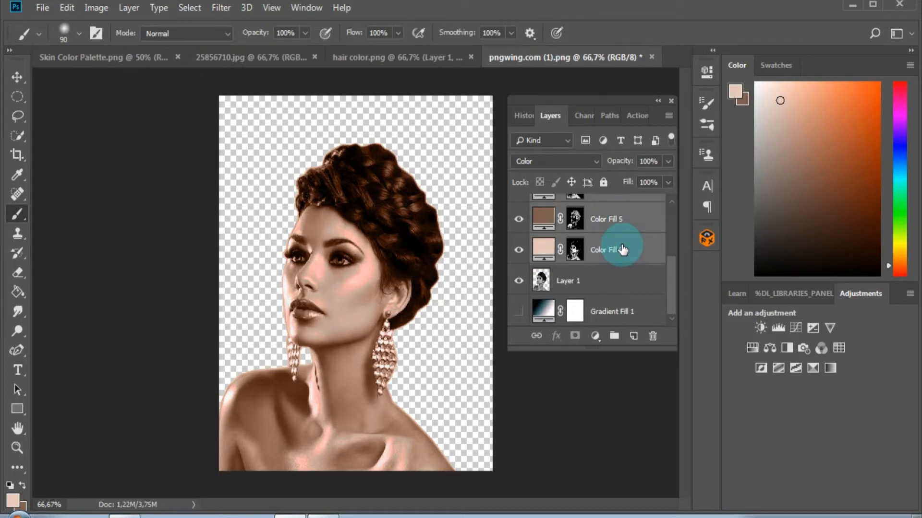
pyautogui.rightClick(622, 249)
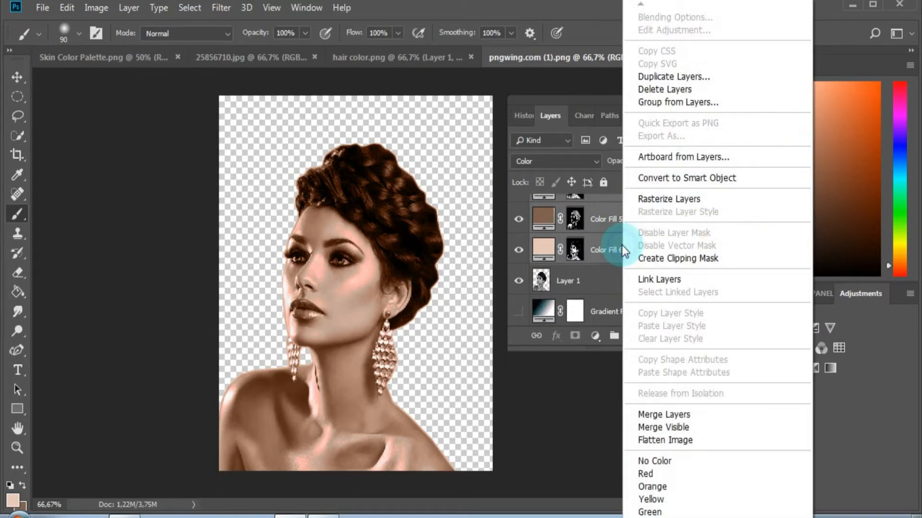
pyautogui.click(641, 102)
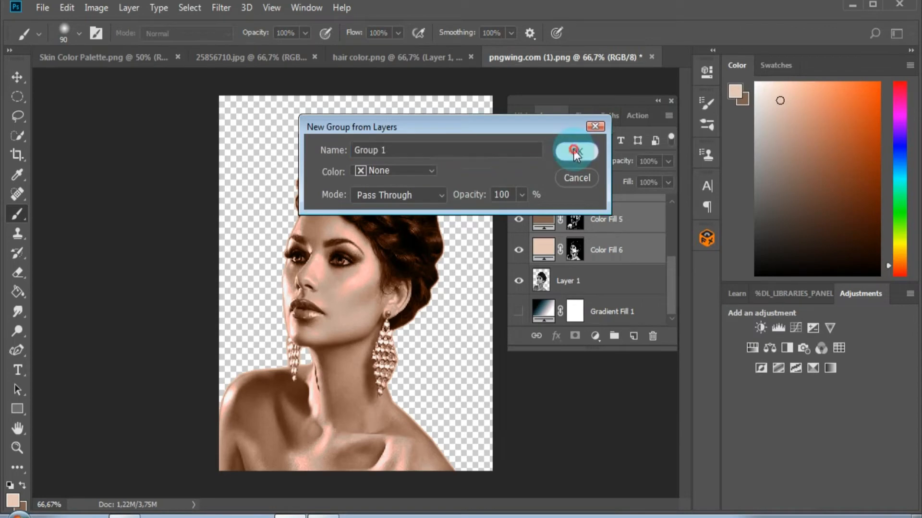
pyautogui.click(574, 149)
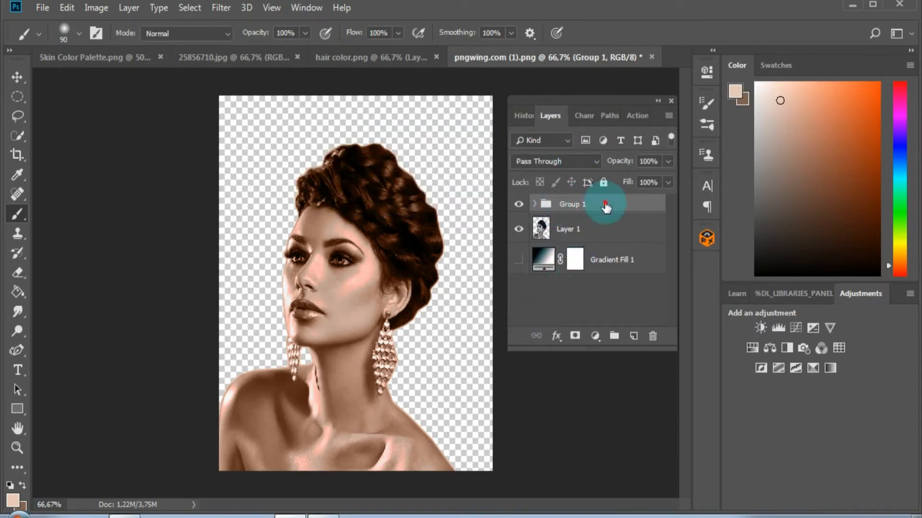
# Add a layer mask to Group 1 and invert it to black, and show the Gradient Fill 1 background layer.
pyautogui.click(574, 337)
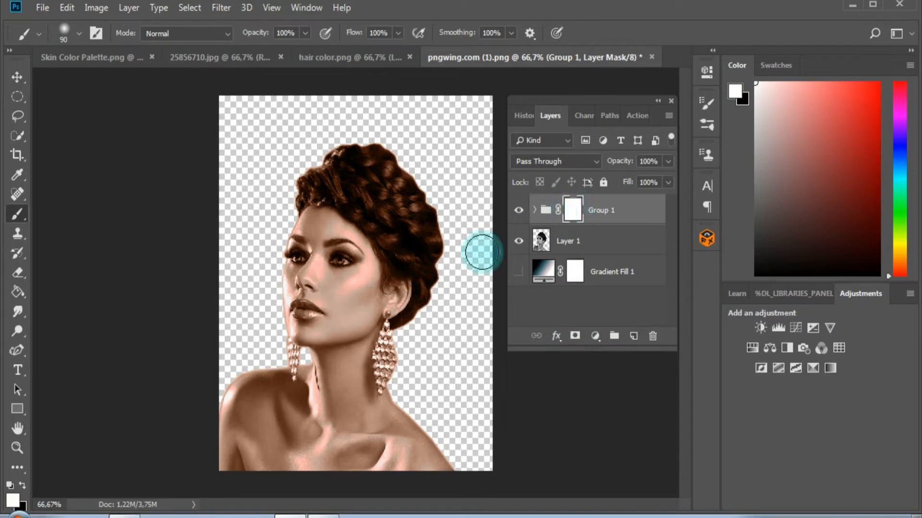
pyautogui.hotkey('ctrl', 'i')
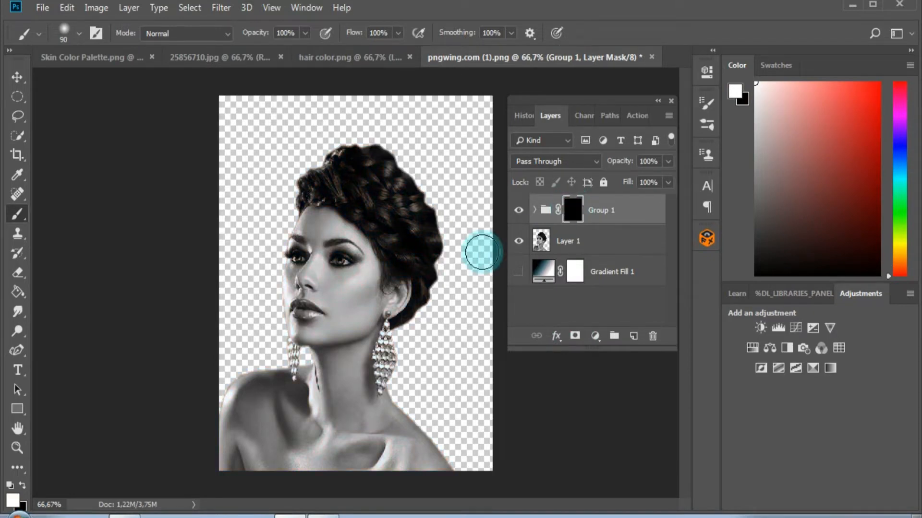
pyautogui.click(520, 274)
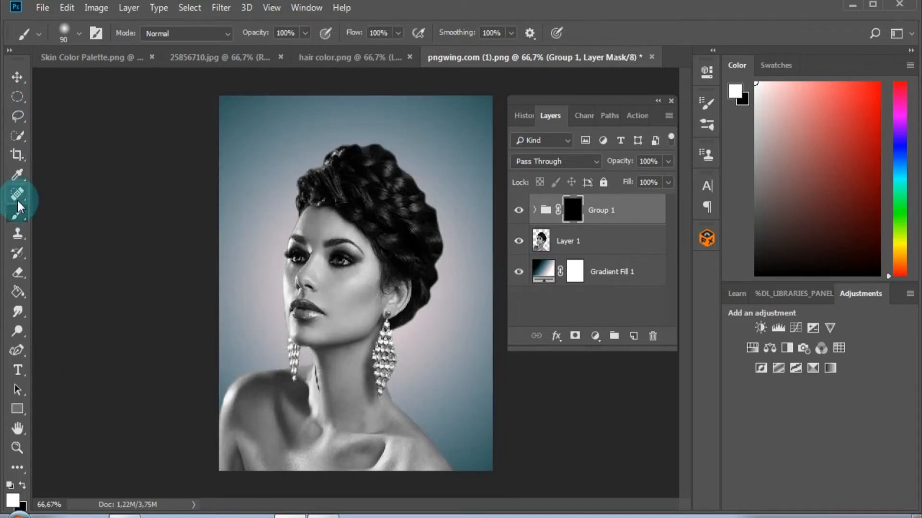
# Paint white on Group 1's mask over the near cheek, forehead, near eye and nose, using a soft brush at 100% opacity and flow.
pyautogui.click(19, 217)
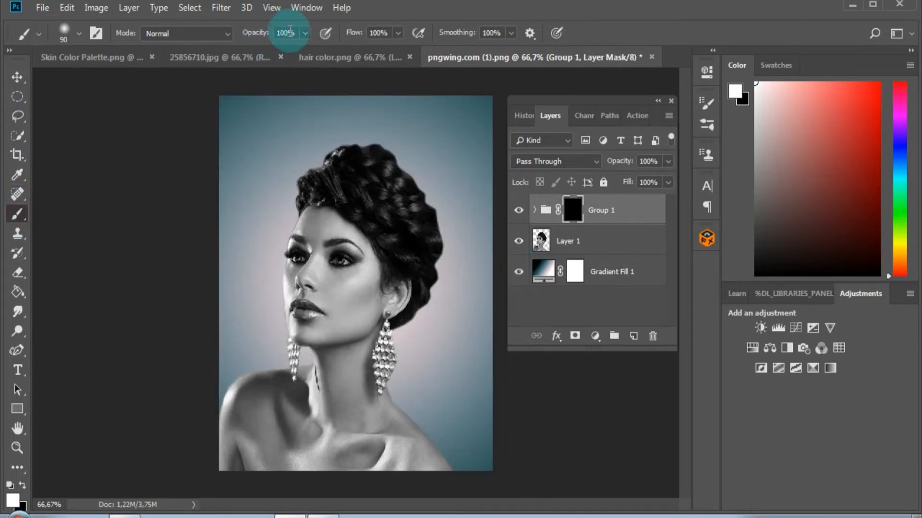
pyautogui.click(287, 33)
pyautogui.click(380, 33)
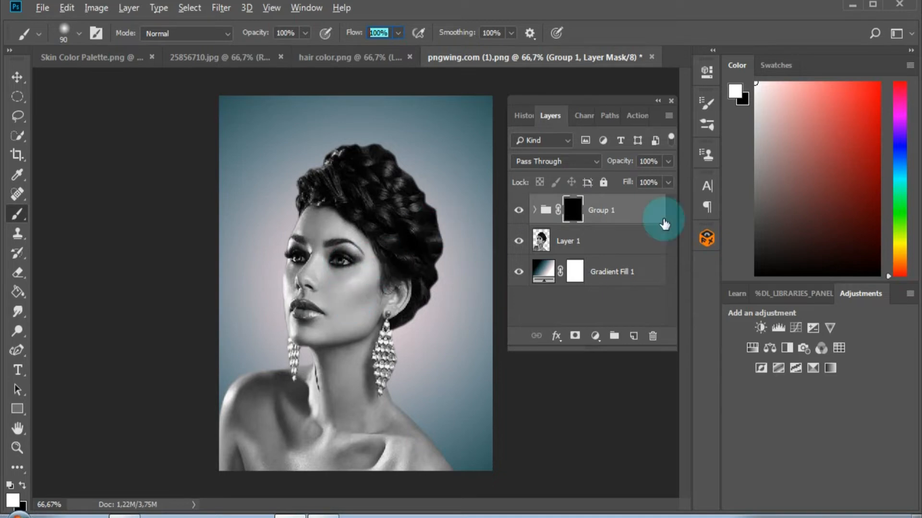
pyautogui.click(658, 102)
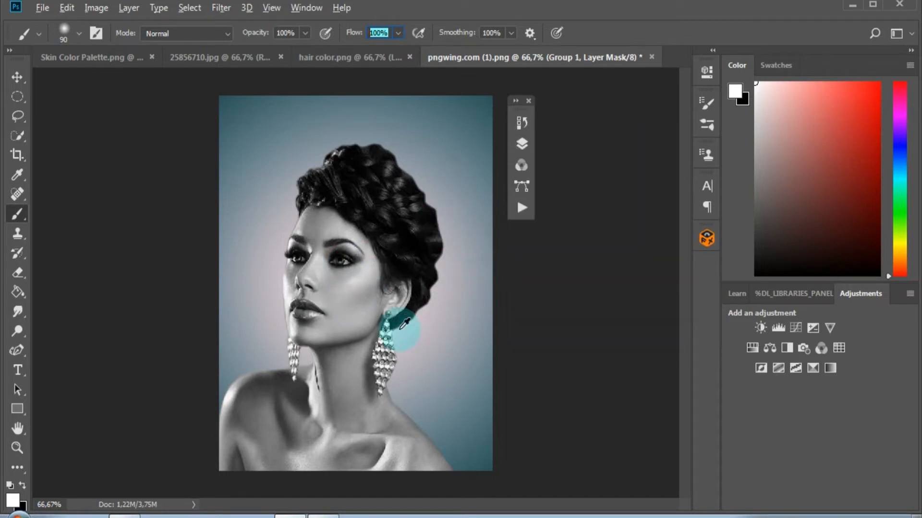
pyautogui.click(17, 448)
pyautogui.click(336, 312)
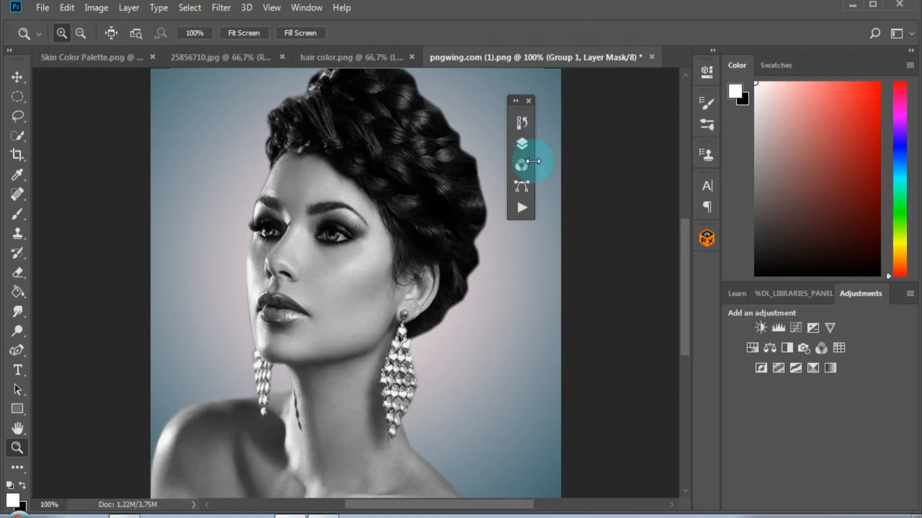
pyautogui.click(16, 215)
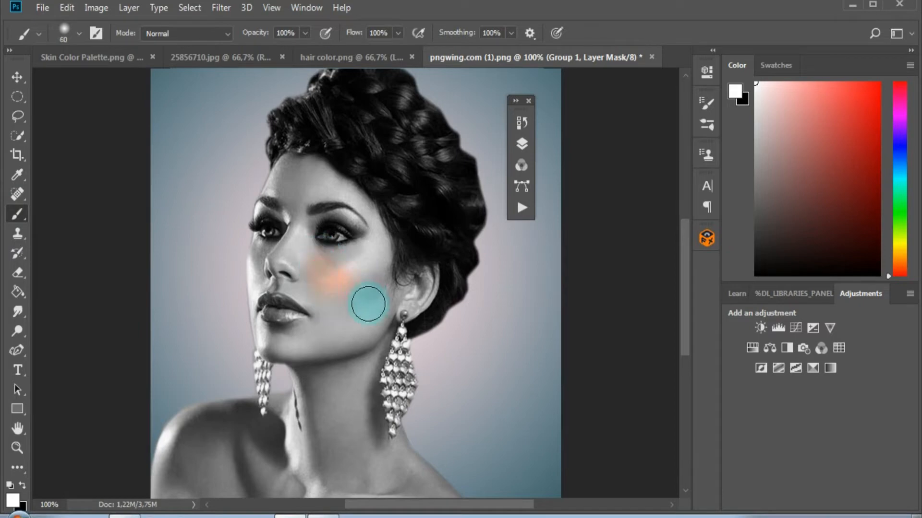
pyautogui.moveTo(356, 286)
pyautogui.mouseDown()
pyautogui.moveTo(369, 226)
pyautogui.moveTo(352, 226)
pyautogui.moveTo(310, 183)
pyautogui.moveTo(343, 195)
pyautogui.moveTo(356, 227)
pyautogui.moveTo(342, 210)
pyautogui.moveTo(369, 243)
pyautogui.moveTo(358, 220)
pyautogui.moveTo(372, 236)
pyautogui.moveTo(291, 174)
pyautogui.moveTo(312, 173)
pyautogui.moveTo(321, 188)
pyautogui.moveTo(292, 172)
pyautogui.moveTo(280, 179)
pyautogui.moveTo(281, 196)
pyautogui.moveTo(289, 171)
pyautogui.moveTo(304, 171)
pyautogui.moveTo(373, 238)
pyautogui.mouseUp()
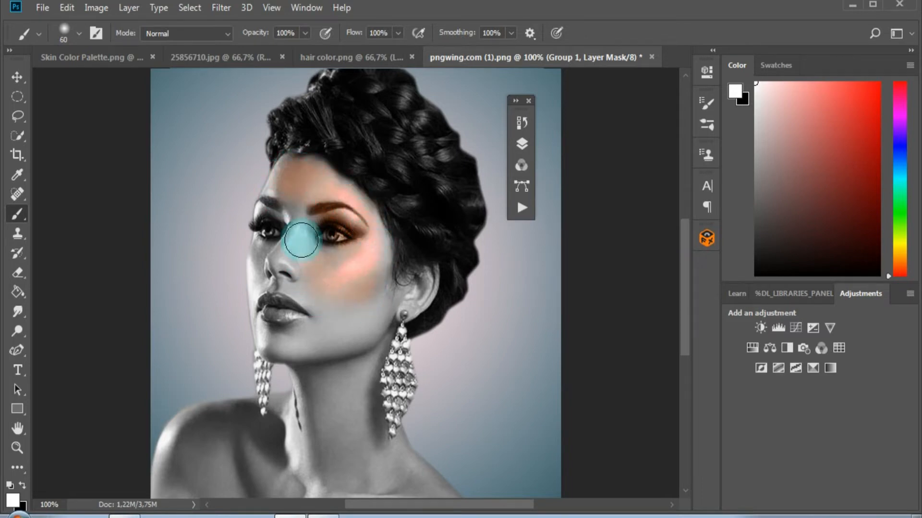
pyautogui.moveTo(301, 239)
pyautogui.mouseDown()
pyautogui.moveTo(292, 257)
pyautogui.moveTo(315, 211)
pyautogui.moveTo(294, 206)
pyautogui.moveTo(286, 245)
pyautogui.moveTo(300, 291)
pyautogui.moveTo(325, 315)
pyautogui.mouseUp()
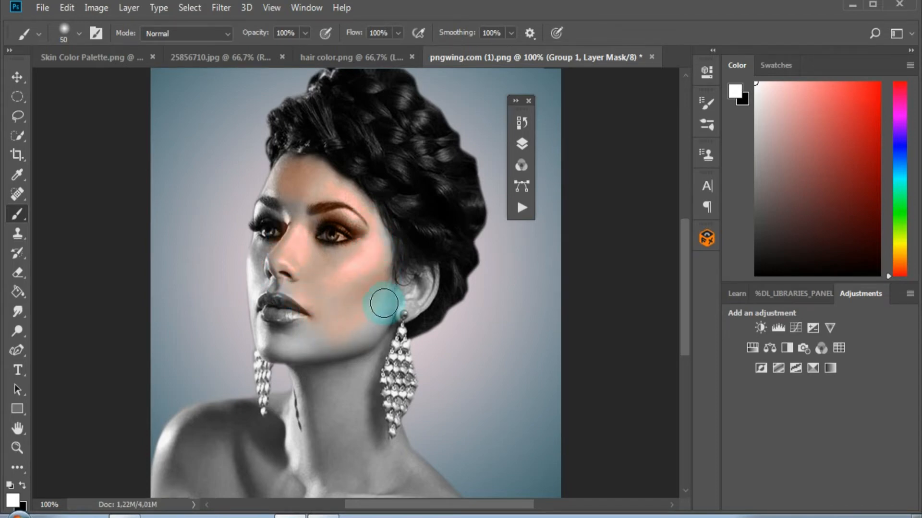
# Reveal the skin color over the jaw, neck, shoulders and ear by painting white on the group mask with a 40–50 px brush.
pyautogui.moveTo(387, 305)
pyautogui.mouseDown()
pyautogui.moveTo(358, 336)
pyautogui.moveTo(385, 315)
pyautogui.moveTo(343, 348)
pyautogui.moveTo(296, 346)
pyautogui.moveTo(333, 315)
pyautogui.mouseUp()
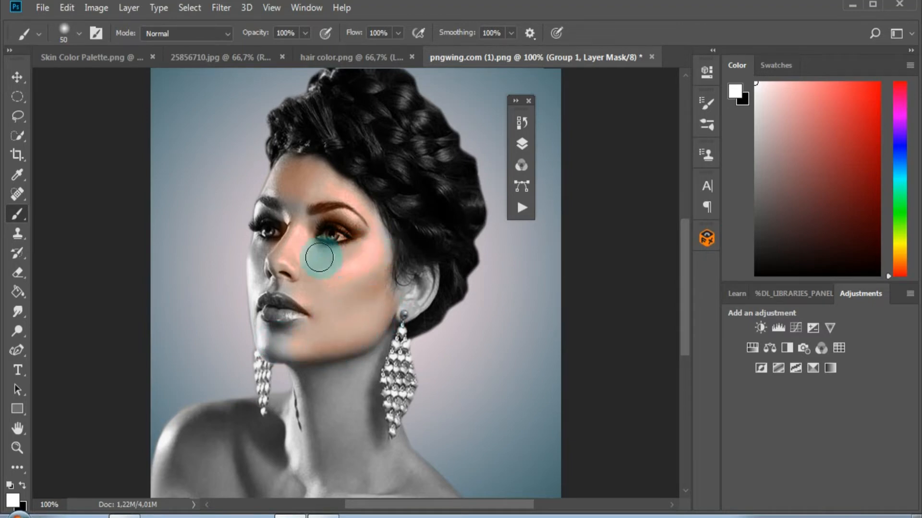
pyautogui.moveTo(319, 257)
pyautogui.mouseDown()
pyautogui.moveTo(279, 290)
pyautogui.moveTo(266, 270)
pyautogui.moveTo(280, 204)
pyautogui.moveTo(305, 212)
pyautogui.moveTo(298, 216)
pyautogui.moveTo(306, 209)
pyautogui.moveTo(279, 186)
pyautogui.moveTo(270, 203)
pyautogui.moveTo(287, 177)
pyautogui.moveTo(309, 311)
pyautogui.moveTo(282, 343)
pyautogui.moveTo(265, 343)
pyautogui.moveTo(337, 385)
pyautogui.moveTo(334, 407)
pyautogui.moveTo(339, 376)
pyautogui.moveTo(388, 317)
pyautogui.moveTo(364, 344)
pyautogui.moveTo(384, 325)
pyautogui.moveTo(362, 386)
pyautogui.moveTo(366, 369)
pyautogui.moveTo(365, 434)
pyautogui.moveTo(359, 402)
pyautogui.moveTo(383, 457)
pyautogui.moveTo(313, 356)
pyautogui.moveTo(320, 387)
pyautogui.moveTo(345, 342)
pyautogui.moveTo(332, 365)
pyautogui.moveTo(293, 368)
pyautogui.moveTo(308, 421)
pyautogui.moveTo(306, 480)
pyautogui.moveTo(230, 447)
pyautogui.moveTo(275, 448)
pyautogui.moveTo(220, 427)
pyautogui.moveTo(185, 472)
pyautogui.moveTo(189, 446)
pyautogui.moveTo(185, 496)
pyautogui.moveTo(169, 477)
pyautogui.moveTo(176, 505)
pyautogui.moveTo(296, 505)
pyautogui.moveTo(303, 515)
pyautogui.moveTo(242, 494)
pyautogui.moveTo(308, 494)
pyautogui.moveTo(292, 482)
pyautogui.moveTo(220, 478)
pyautogui.moveTo(316, 475)
pyautogui.moveTo(201, 457)
pyautogui.moveTo(259, 470)
pyautogui.moveTo(314, 453)
pyautogui.moveTo(332, 477)
pyautogui.moveTo(343, 463)
pyautogui.moveTo(360, 489)
pyautogui.moveTo(331, 478)
pyautogui.moveTo(329, 438)
pyautogui.moveTo(345, 450)
pyautogui.moveTo(348, 473)
pyautogui.moveTo(353, 459)
pyautogui.moveTo(372, 488)
pyautogui.moveTo(372, 454)
pyautogui.moveTo(419, 498)
pyautogui.moveTo(389, 462)
pyautogui.moveTo(364, 504)
pyautogui.moveTo(318, 489)
pyautogui.moveTo(431, 503)
pyautogui.moveTo(421, 484)
pyautogui.moveTo(448, 496)
pyautogui.moveTo(391, 448)
pyautogui.moveTo(404, 449)
pyautogui.moveTo(366, 438)
pyautogui.moveTo(375, 449)
pyautogui.moveTo(407, 452)
pyautogui.moveTo(453, 493)
pyautogui.moveTo(181, 469)
pyautogui.moveTo(321, 465)
pyautogui.moveTo(344, 406)
pyautogui.moveTo(266, 444)
pyautogui.moveTo(281, 408)
pyautogui.moveTo(253, 396)
pyautogui.moveTo(154, 484)
pyautogui.moveTo(173, 449)
pyautogui.moveTo(157, 453)
pyautogui.moveTo(165, 499)
pyautogui.moveTo(226, 451)
pyautogui.moveTo(210, 431)
pyautogui.moveTo(168, 436)
pyautogui.moveTo(227, 407)
pyautogui.moveTo(283, 400)
pyautogui.moveTo(264, 446)
pyautogui.moveTo(379, 306)
pyautogui.moveTo(413, 308)
pyautogui.moveTo(318, 333)
pyautogui.mouseUp()
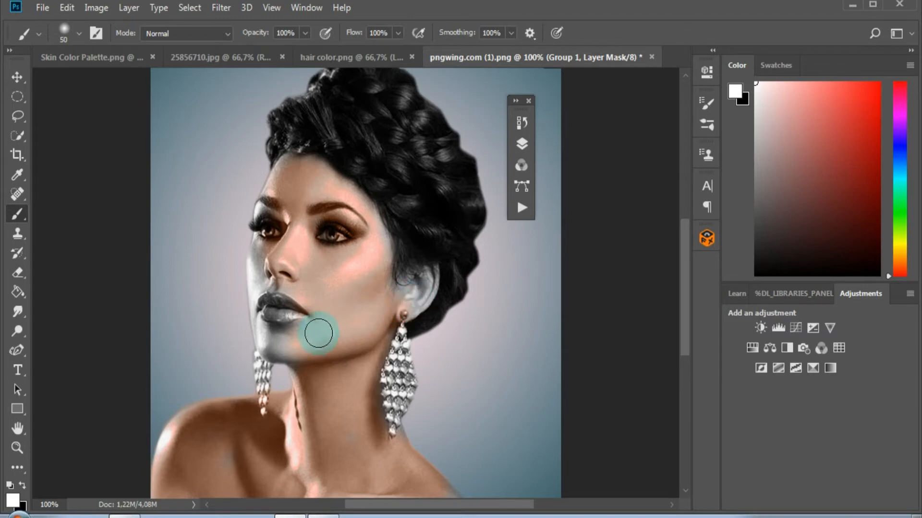
pyautogui.moveTo(426, 289)
pyautogui.mouseDown()
pyautogui.moveTo(397, 298)
pyautogui.moveTo(425, 292)
pyautogui.moveTo(404, 311)
pyautogui.moveTo(426, 286)
pyautogui.mouseUp()
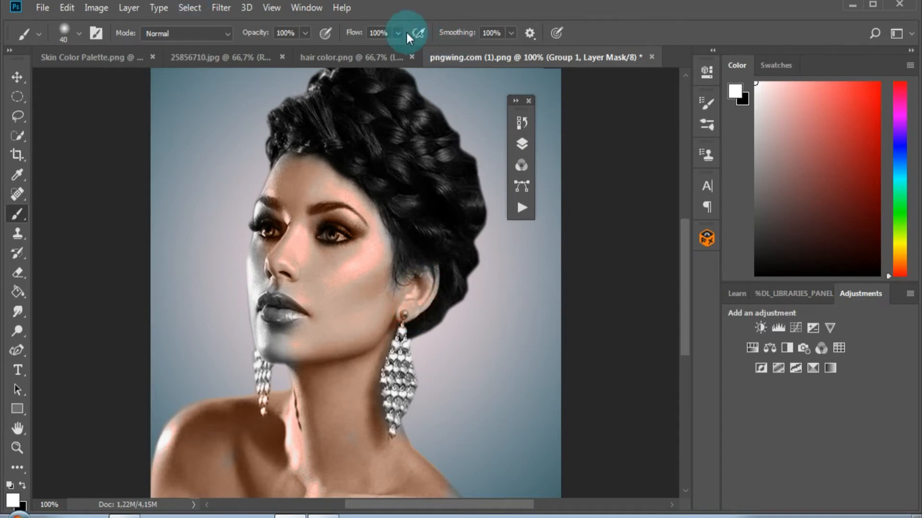
# Lower the brush flow to 31% and softly paint the mask along the hairline, temple and forehead edge.
pyautogui.click(354, 49)
pyautogui.moveTo(401, 237)
pyautogui.mouseDown()
pyautogui.moveTo(394, 284)
pyautogui.moveTo(427, 275)
pyautogui.moveTo(432, 287)
pyautogui.moveTo(404, 312)
pyautogui.moveTo(423, 303)
pyautogui.moveTo(429, 275)
pyautogui.moveTo(387, 287)
pyautogui.mouseUp()
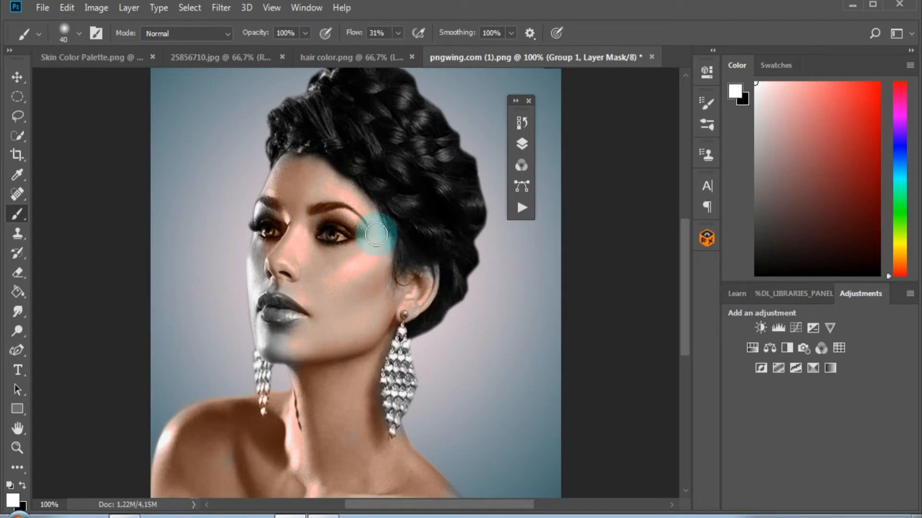
pyautogui.moveTo(376, 234)
pyautogui.mouseDown()
pyautogui.moveTo(384, 263)
pyautogui.moveTo(386, 237)
pyautogui.moveTo(385, 271)
pyautogui.moveTo(382, 233)
pyautogui.moveTo(351, 184)
pyautogui.moveTo(300, 158)
pyautogui.moveTo(278, 166)
pyautogui.moveTo(309, 164)
pyautogui.moveTo(287, 163)
pyautogui.moveTo(257, 220)
pyautogui.mouseUp()
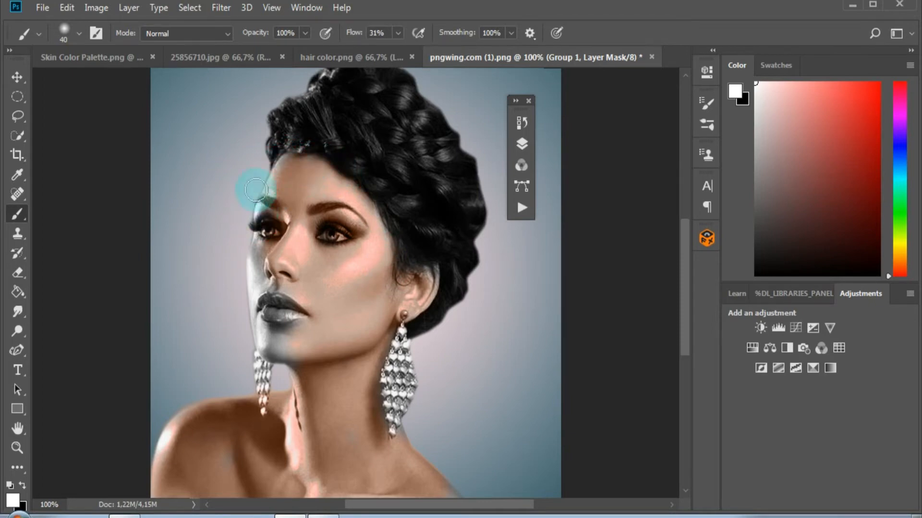
# Restore the brush flow to 100% and paint the mask over the far eye, far cheek, chin and upper lip area.
pyautogui.click(399, 33)
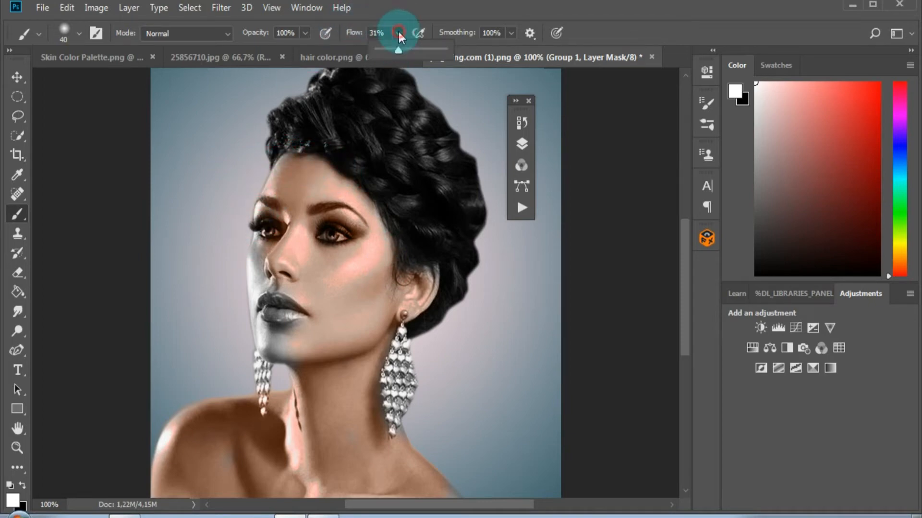
pyautogui.moveTo(405, 49); pyautogui.dragTo(451, 50)
pyautogui.click(269, 211)
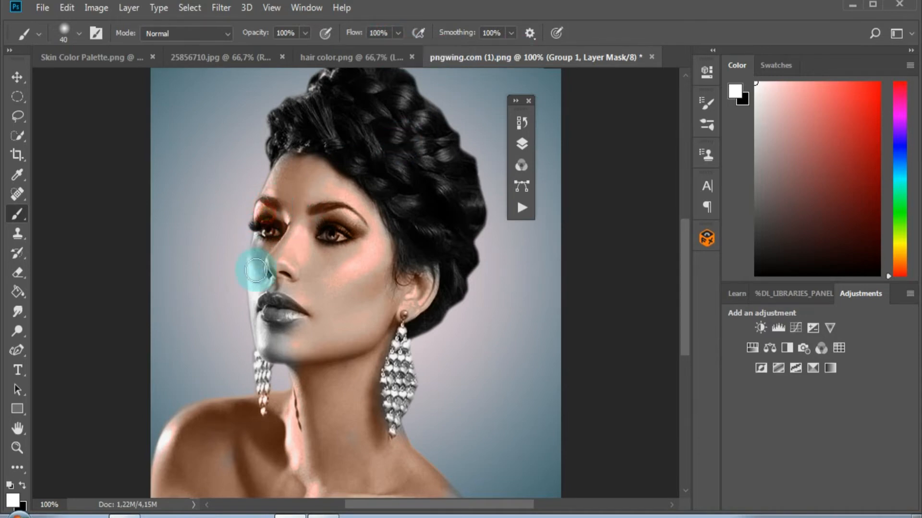
pyautogui.moveTo(256, 272)
pyautogui.mouseDown()
pyautogui.moveTo(263, 346)
pyautogui.moveTo(254, 334)
pyautogui.moveTo(294, 358)
pyautogui.moveTo(268, 352)
pyautogui.moveTo(306, 359)
pyautogui.moveTo(282, 357)
pyautogui.moveTo(304, 377)
pyautogui.moveTo(270, 327)
pyautogui.moveTo(307, 330)
pyautogui.moveTo(271, 326)
pyautogui.moveTo(274, 346)
pyautogui.mouseUp()
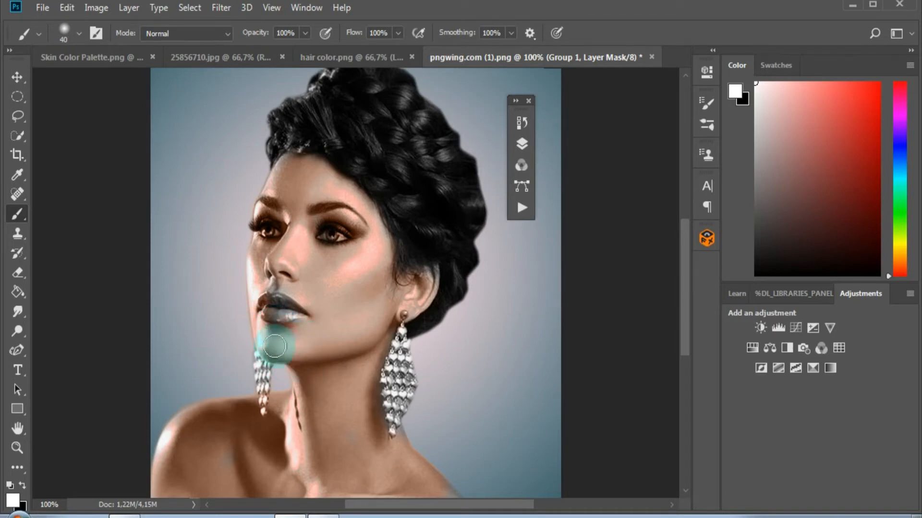
pyautogui.moveTo(270, 279); pyautogui.dragTo(289, 285)
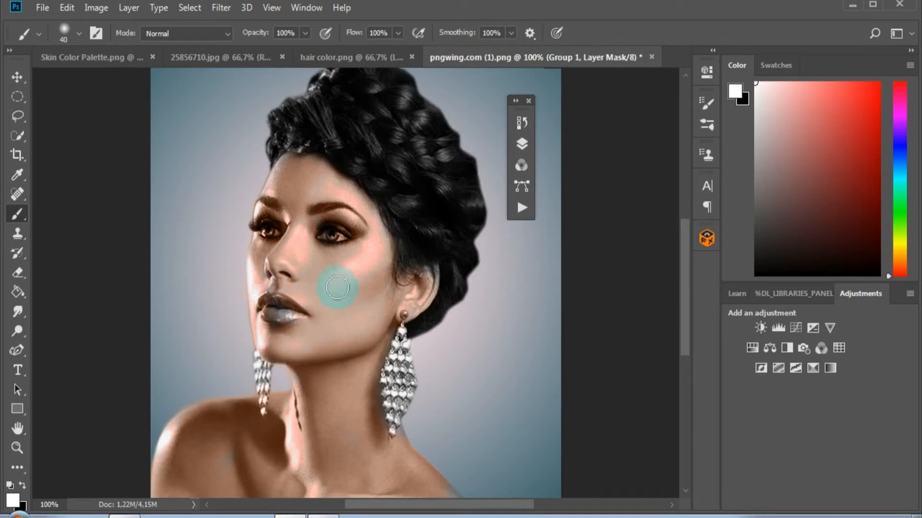
# Touch up the remaining gray patches on the face, earlobe, neck and shoulders on the group mask with the 40 px white brush.
pyautogui.moveTo(294, 235)
pyautogui.mouseDown()
pyautogui.moveTo(337, 202)
pyautogui.moveTo(281, 174)
pyautogui.moveTo(259, 194)
pyautogui.moveTo(322, 168)
pyautogui.moveTo(347, 196)
pyautogui.moveTo(321, 184)
pyautogui.moveTo(294, 226)
pyautogui.moveTo(337, 189)
pyautogui.moveTo(378, 237)
pyautogui.moveTo(355, 207)
pyautogui.moveTo(369, 233)
pyautogui.moveTo(364, 284)
pyautogui.mouseUp()
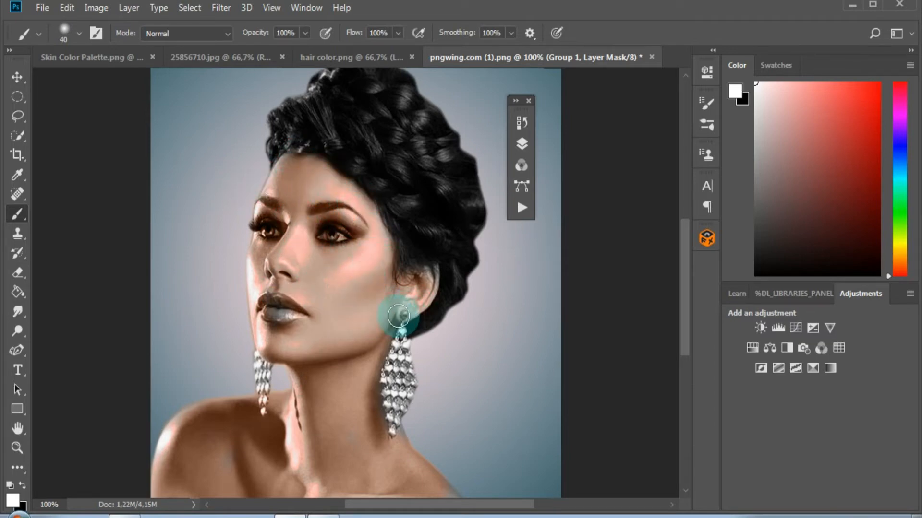
pyautogui.moveTo(398, 315)
pyautogui.mouseDown()
pyautogui.moveTo(431, 271)
pyautogui.moveTo(426, 293)
pyautogui.moveTo(431, 269)
pyautogui.moveTo(426, 296)
pyautogui.moveTo(395, 322)
pyautogui.moveTo(358, 329)
pyautogui.moveTo(327, 426)
pyautogui.moveTo(337, 411)
pyautogui.moveTo(382, 476)
pyautogui.mouseUp()
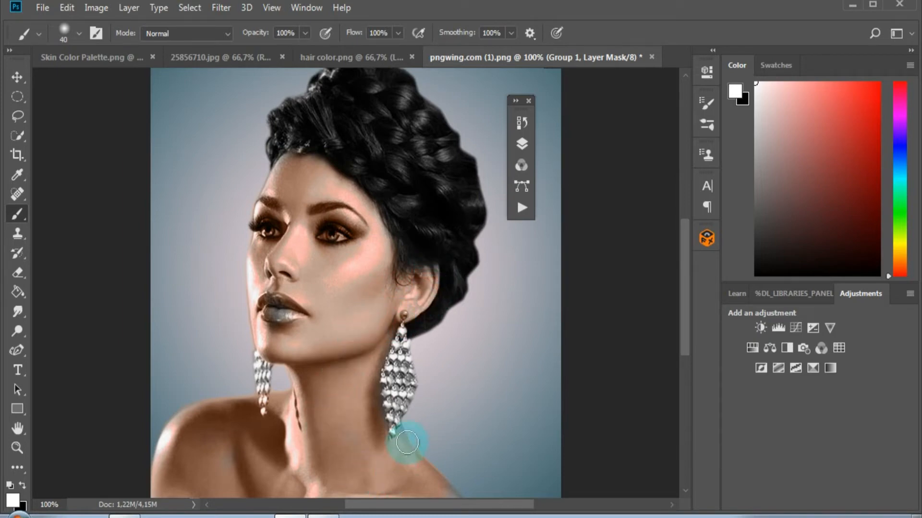
pyautogui.moveTo(408, 447)
pyautogui.mouseDown()
pyautogui.moveTo(461, 498)
pyautogui.moveTo(423, 475)
pyautogui.moveTo(473, 502)
pyautogui.moveTo(430, 481)
pyautogui.moveTo(440, 491)
pyautogui.moveTo(478, 511)
pyautogui.moveTo(384, 449)
pyautogui.moveTo(374, 464)
pyautogui.moveTo(362, 402)
pyautogui.moveTo(374, 453)
pyautogui.moveTo(337, 490)
pyautogui.moveTo(245, 466)
pyautogui.moveTo(222, 488)
pyautogui.moveTo(226, 462)
pyautogui.moveTo(225, 494)
pyautogui.moveTo(235, 460)
pyautogui.moveTo(244, 467)
pyautogui.moveTo(356, 382)
pyautogui.moveTo(375, 324)
pyautogui.moveTo(329, 345)
pyautogui.moveTo(355, 301)
pyautogui.mouseUp()
pyautogui.moveTo(298, 353)
pyautogui.mouseDown()
pyautogui.moveTo(332, 257)
pyautogui.moveTo(302, 211)
pyautogui.moveTo(318, 193)
pyautogui.mouseUp()
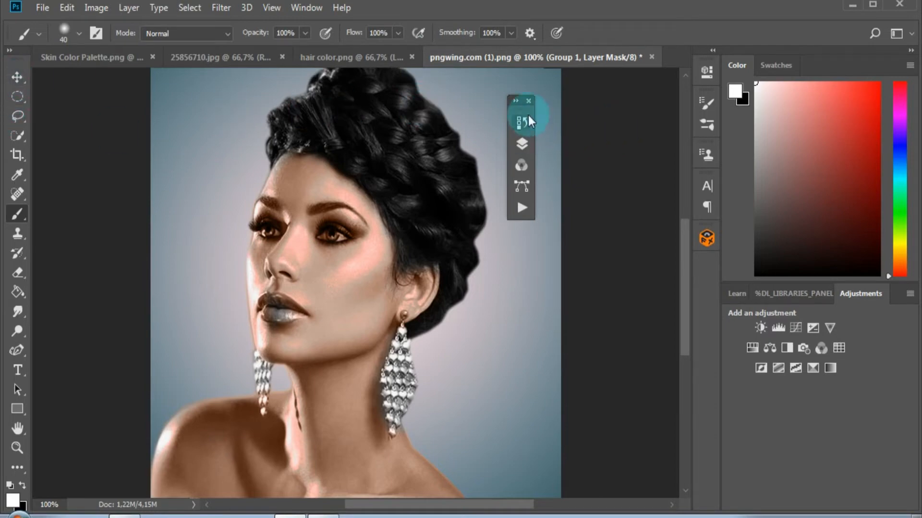
# Dock the floating Layers panel group into the collapsed side strip and check Group 1's painted mask.
pyautogui.click(518, 102)
pyautogui.moveTo(652, 113); pyautogui.dragTo(700, 74)
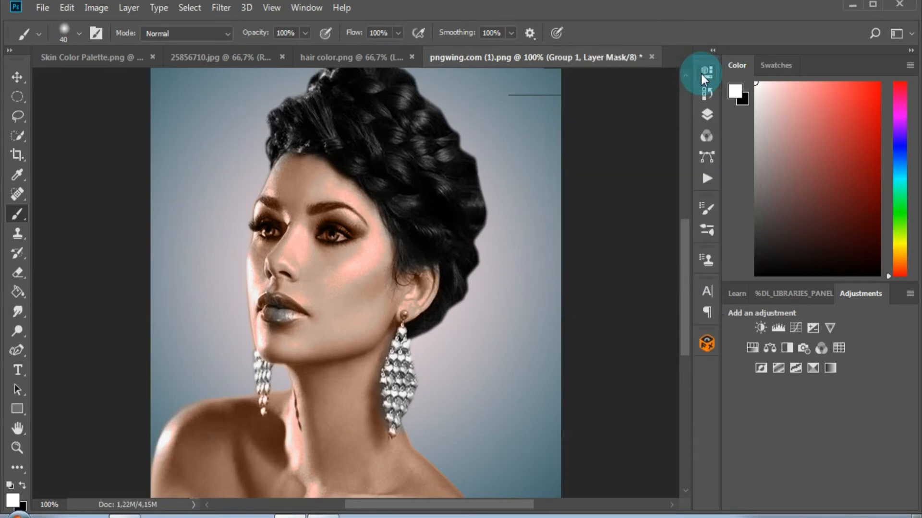
pyautogui.click(708, 117)
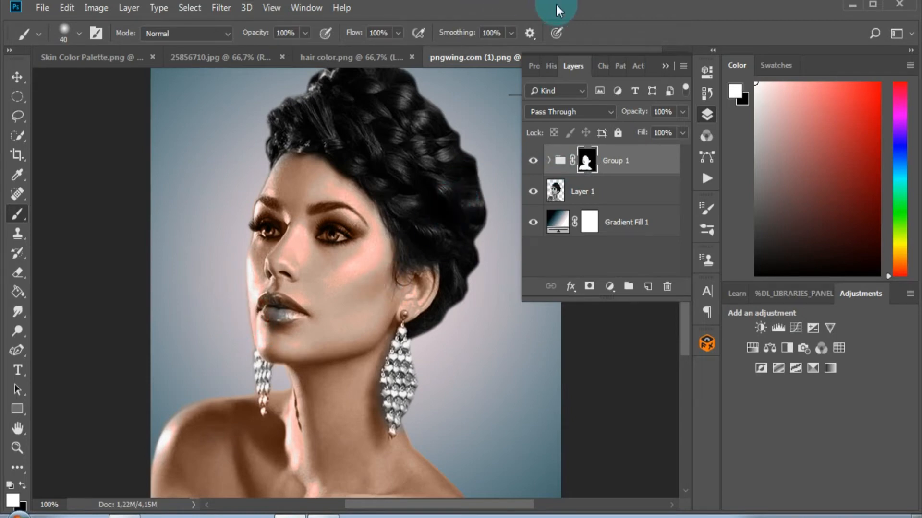
pyautogui.click(667, 66)
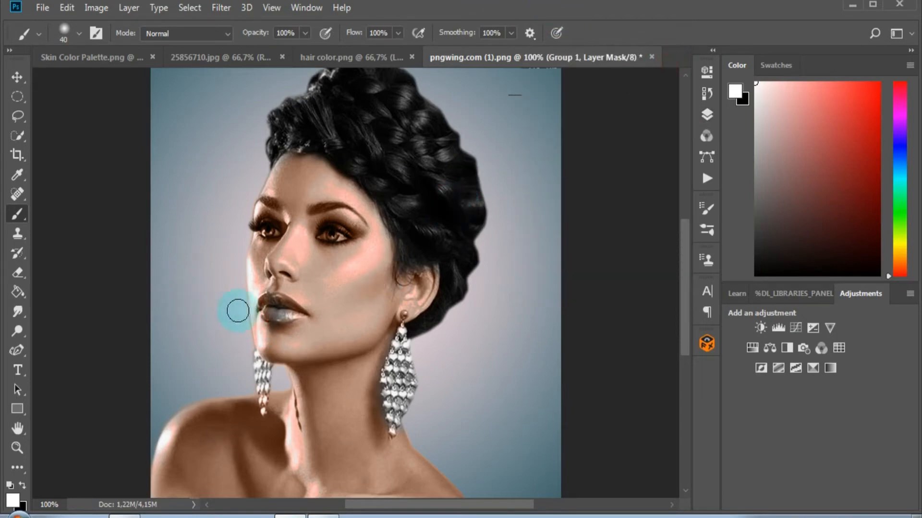
# Paint black on the group mask over both lips with a 15 px brush to remove the skin color there.
pyautogui.scroll(5, 257, 305)
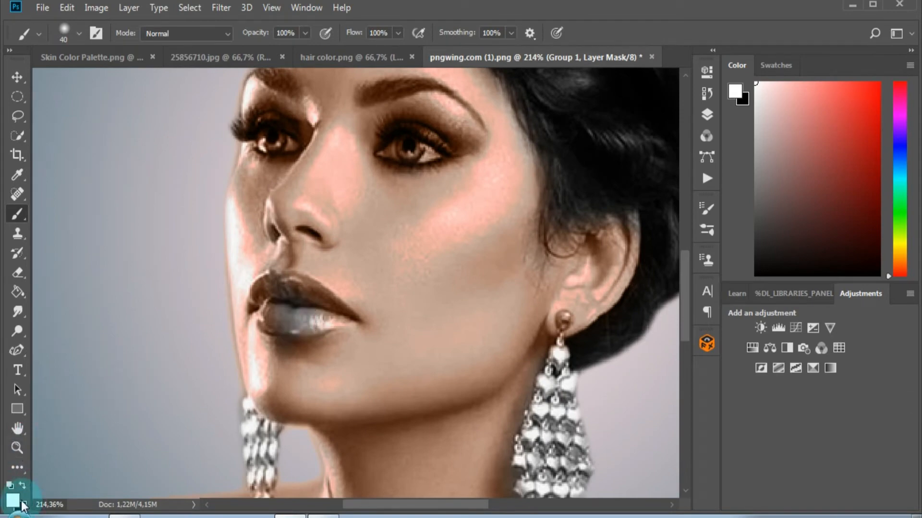
pyautogui.press('x')
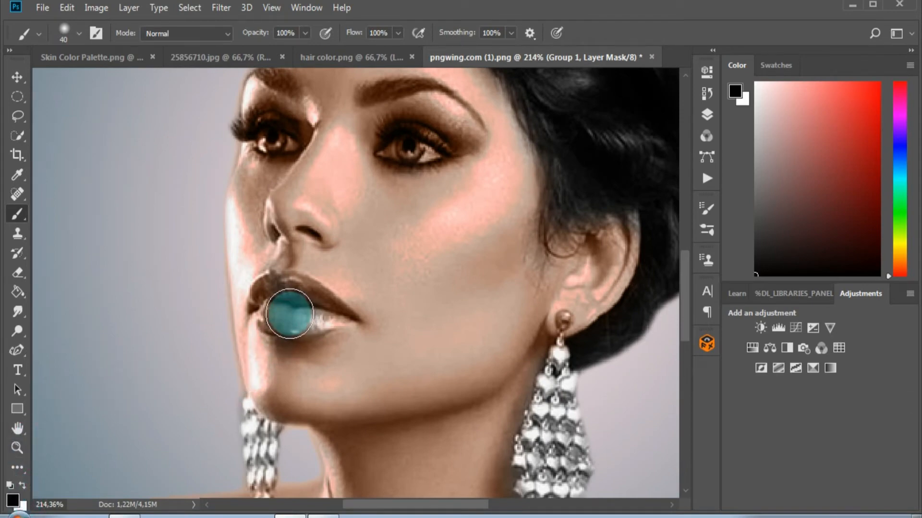
pyautogui.press('[')
pyautogui.moveTo(289, 314)
pyautogui.mouseDown()
pyautogui.moveTo(325, 318)
pyautogui.moveTo(305, 322)
pyautogui.moveTo(319, 325)
pyautogui.moveTo(339, 317)
pyautogui.moveTo(322, 319)
pyautogui.moveTo(334, 308)
pyautogui.moveTo(297, 292)
pyautogui.moveTo(341, 311)
pyautogui.moveTo(265, 317)
pyautogui.moveTo(253, 311)
pyautogui.moveTo(256, 298)
pyautogui.moveTo(275, 287)
pyautogui.moveTo(313, 292)
pyautogui.moveTo(289, 292)
pyautogui.moveTo(328, 315)
pyautogui.moveTo(286, 290)
pyautogui.moveTo(320, 299)
pyautogui.moveTo(295, 276)
pyautogui.moveTo(349, 316)
pyautogui.moveTo(321, 324)
pyautogui.moveTo(348, 320)
pyautogui.moveTo(254, 301)
pyautogui.moveTo(285, 277)
pyautogui.moveTo(252, 283)
pyautogui.moveTo(243, 308)
pyautogui.moveTo(269, 279)
pyautogui.moveTo(257, 295)
pyautogui.moveTo(253, 287)
pyautogui.moveTo(247, 307)
pyautogui.moveTo(268, 315)
pyautogui.moveTo(252, 309)
pyautogui.moveTo(292, 272)
pyautogui.moveTo(270, 278)
pyautogui.moveTo(306, 277)
pyautogui.mouseUp()
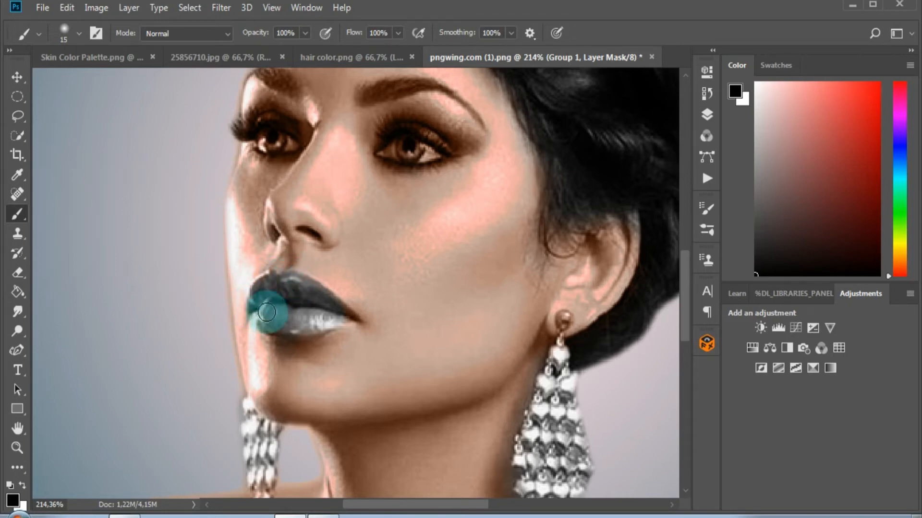
# Paint black on the group mask over both eyes, reducing the brush to 8 px, to remove their skin tint.
pyautogui.moveTo(374, 142)
pyautogui.mouseDown()
pyautogui.moveTo(414, 151)
pyautogui.moveTo(396, 147)
pyautogui.moveTo(411, 149)
pyautogui.moveTo(403, 151)
pyautogui.moveTo(409, 207)
pyautogui.mouseUp()
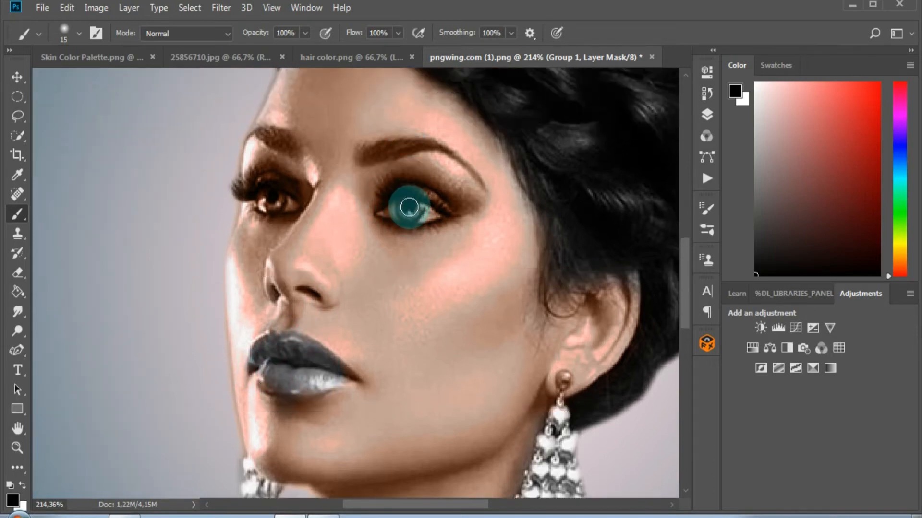
pyautogui.scroll(3, 409, 207)
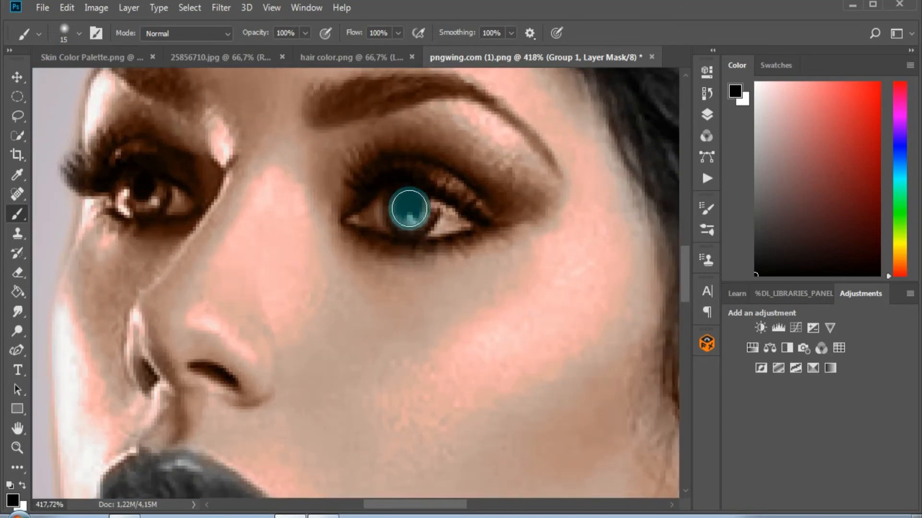
pyautogui.moveTo(413, 212)
pyautogui.mouseDown()
pyautogui.moveTo(393, 211)
pyautogui.moveTo(407, 226)
pyautogui.moveTo(414, 218)
pyautogui.moveTo(377, 219)
pyautogui.moveTo(450, 227)
pyautogui.moveTo(439, 215)
pyautogui.moveTo(453, 209)
pyautogui.moveTo(436, 210)
pyautogui.moveTo(449, 230)
pyautogui.moveTo(421, 206)
pyautogui.moveTo(455, 216)
pyautogui.moveTo(431, 211)
pyautogui.moveTo(453, 226)
pyautogui.moveTo(417, 230)
pyautogui.moveTo(458, 229)
pyautogui.moveTo(442, 228)
pyautogui.moveTo(456, 219)
pyautogui.moveTo(418, 209)
pyautogui.moveTo(442, 208)
pyautogui.moveTo(358, 218)
pyautogui.moveTo(383, 219)
pyautogui.moveTo(371, 217)
pyautogui.moveTo(396, 209)
pyautogui.moveTo(373, 217)
pyautogui.moveTo(383, 203)
pyautogui.moveTo(419, 198)
pyautogui.moveTo(459, 213)
pyautogui.moveTo(447, 221)
pyautogui.moveTo(464, 222)
pyautogui.moveTo(427, 229)
pyautogui.moveTo(460, 229)
pyautogui.moveTo(360, 221)
pyautogui.moveTo(392, 230)
pyautogui.moveTo(471, 228)
pyautogui.moveTo(403, 203)
pyautogui.moveTo(362, 217)
pyautogui.moveTo(426, 202)
pyautogui.moveTo(471, 241)
pyautogui.moveTo(465, 221)
pyautogui.moveTo(402, 224)
pyautogui.mouseUp()
pyautogui.press('[')
pyautogui.moveTo(74, 232)
pyautogui.mouseDown()
pyautogui.moveTo(142, 193)
pyautogui.moveTo(188, 206)
pyautogui.moveTo(126, 193)
pyautogui.moveTo(177, 215)
pyautogui.moveTo(164, 187)
pyautogui.moveTo(185, 203)
pyautogui.moveTo(124, 210)
pyautogui.moveTo(112, 193)
pyautogui.moveTo(136, 211)
pyautogui.moveTo(117, 207)
pyautogui.moveTo(143, 205)
pyautogui.moveTo(97, 194)
pyautogui.moveTo(120, 191)
pyautogui.moveTo(110, 190)
pyautogui.moveTo(184, 203)
pyautogui.moveTo(147, 190)
pyautogui.moveTo(189, 216)
pyautogui.moveTo(167, 204)
pyautogui.moveTo(185, 212)
pyautogui.moveTo(195, 205)
pyautogui.moveTo(117, 178)
pyautogui.moveTo(121, 192)
pyautogui.moveTo(190, 206)
pyautogui.moveTo(158, 200)
pyautogui.moveTo(178, 206)
pyautogui.moveTo(135, 179)
pyautogui.moveTo(114, 184)
pyautogui.moveTo(190, 203)
pyautogui.moveTo(172, 199)
pyautogui.moveTo(192, 200)
pyautogui.moveTo(170, 183)
pyautogui.moveTo(145, 178)
pyautogui.moveTo(167, 200)
pyautogui.moveTo(122, 189)
pyautogui.moveTo(174, 220)
pyautogui.mouseUp()
# Reveal the skin color on the lower shoulders and chest by painting white on the group mask with a 70 px brush.
pyautogui.hotkey('ctrl', '0')
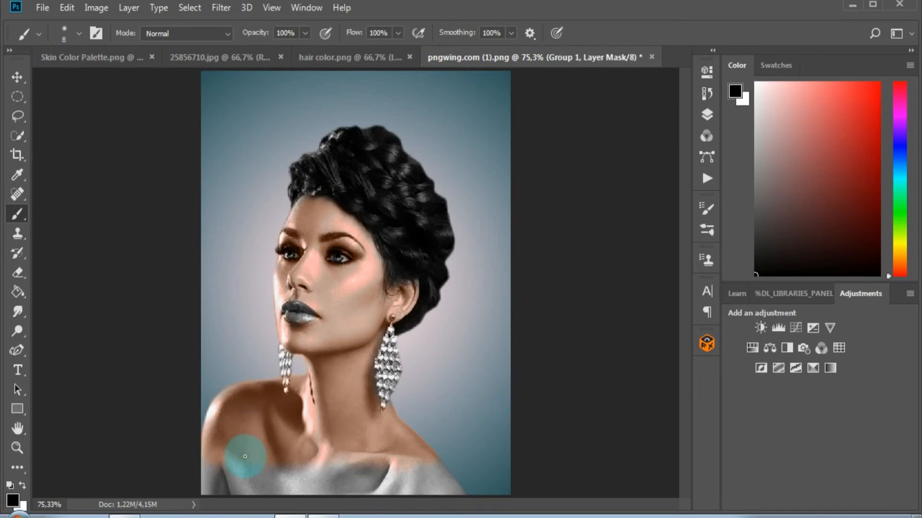
pyautogui.press(']')
pyautogui.press(']')
pyautogui.press(']')
pyautogui.press(']')
pyautogui.press(']')
pyautogui.press(']')
pyautogui.press(']')
pyautogui.press(']')
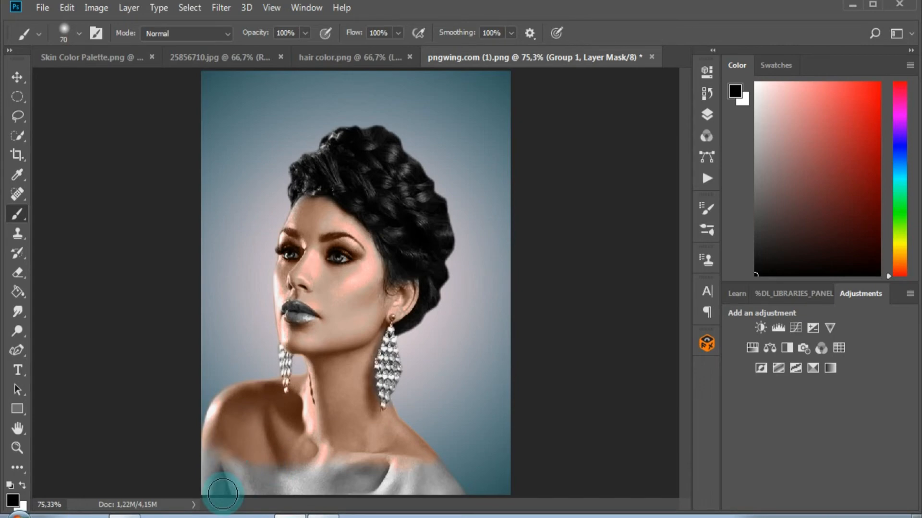
pyautogui.press('x')
pyautogui.moveTo(215, 481)
pyautogui.mouseDown()
pyautogui.moveTo(209, 433)
pyautogui.moveTo(232, 461)
pyautogui.moveTo(207, 459)
pyautogui.moveTo(203, 503)
pyautogui.moveTo(237, 514)
pyautogui.moveTo(249, 474)
pyautogui.moveTo(311, 466)
pyautogui.moveTo(318, 449)
pyautogui.moveTo(332, 472)
pyautogui.moveTo(276, 477)
pyautogui.moveTo(315, 512)
pyautogui.moveTo(299, 494)
pyautogui.moveTo(379, 412)
pyautogui.moveTo(333, 484)
pyautogui.moveTo(376, 478)
pyautogui.moveTo(353, 476)
pyautogui.moveTo(370, 517)
pyautogui.moveTo(322, 499)
pyautogui.moveTo(378, 486)
pyautogui.moveTo(377, 472)
pyautogui.moveTo(433, 514)
pyautogui.moveTo(397, 490)
pyautogui.moveTo(439, 486)
pyautogui.moveTo(449, 498)
pyautogui.moveTo(427, 477)
pyautogui.moveTo(440, 474)
pyautogui.moveTo(462, 517)
pyautogui.moveTo(414, 453)
pyautogui.moveTo(348, 475)
pyautogui.moveTo(364, 432)
pyautogui.moveTo(411, 476)
pyautogui.moveTo(393, 431)
pyautogui.moveTo(416, 458)
pyautogui.moveTo(347, 441)
pyautogui.moveTo(409, 467)
pyautogui.moveTo(328, 452)
pyautogui.moveTo(404, 445)
pyautogui.moveTo(456, 517)
pyautogui.moveTo(390, 461)
pyautogui.moveTo(417, 462)
pyautogui.moveTo(451, 493)
pyautogui.mouseUp()
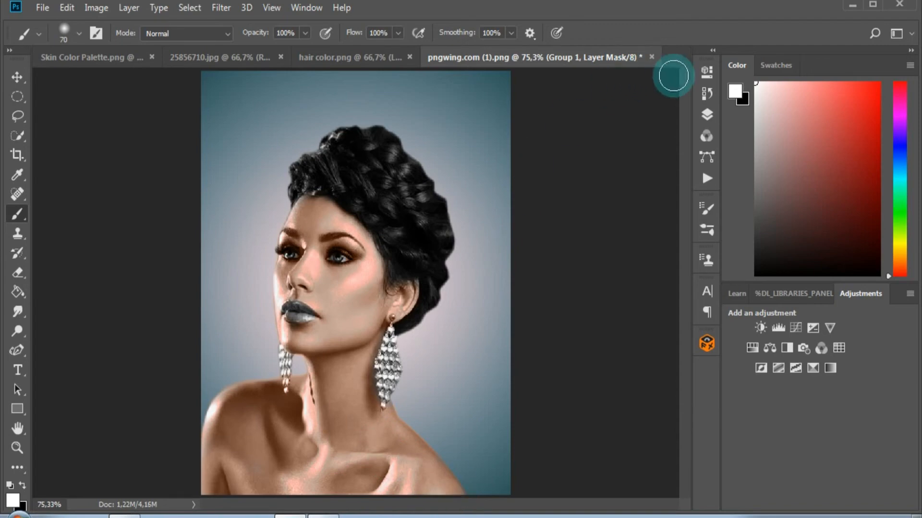
# Blend Group 1 through Blend If on the underlying layer, splitting the dark slider to 0/141 and the light slider to 116/255.
pyautogui.click(706, 114)
pyautogui.doubleClick(639, 163)
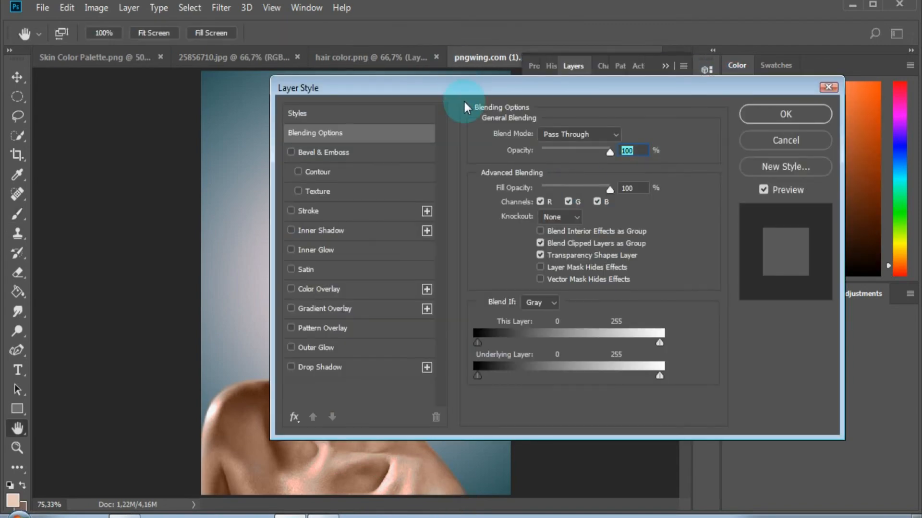
pyautogui.moveTo(464, 100); pyautogui.dragTo(632, 69)
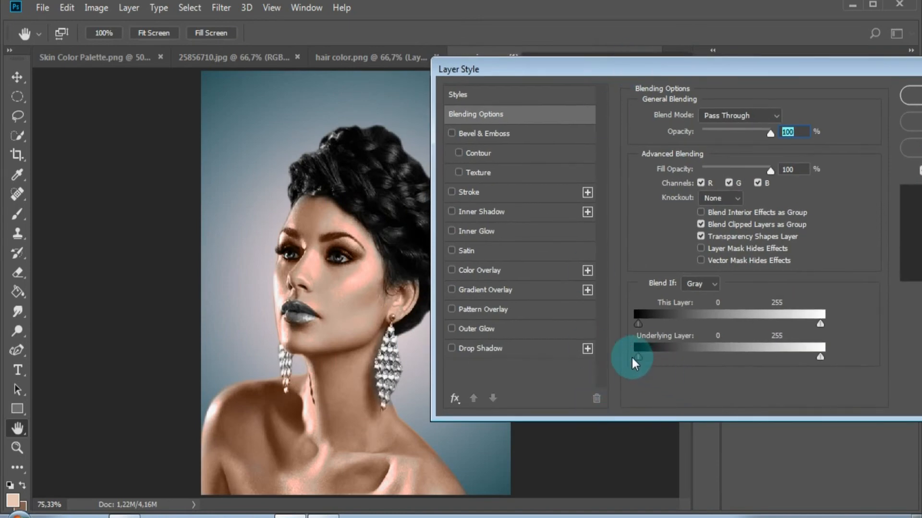
pyautogui.moveTo(638, 356); pyautogui.dragTo(664, 359)
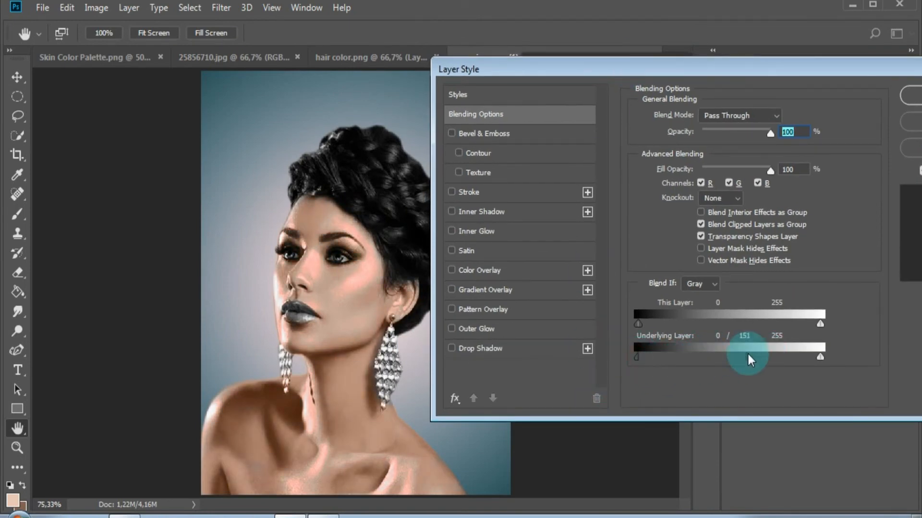
pyautogui.moveTo(819, 361); pyautogui.dragTo(720, 384)
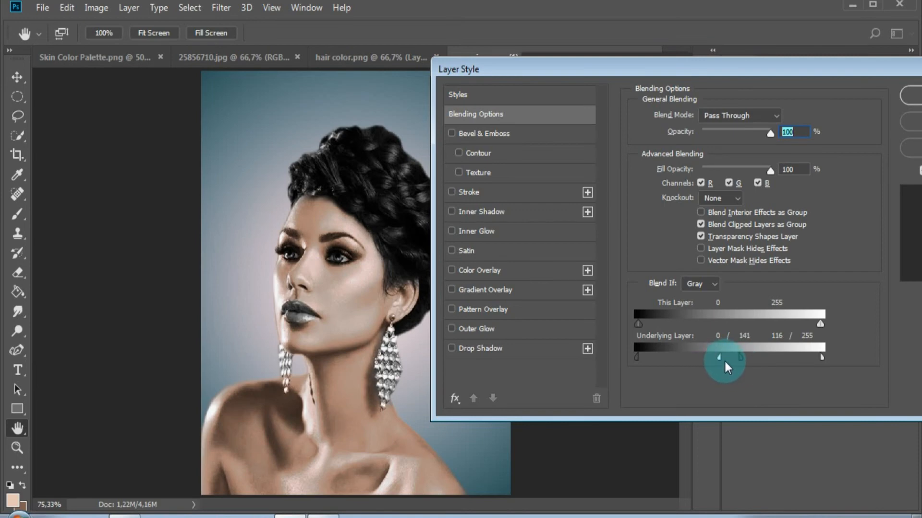
pyautogui.click(911, 94)
pyautogui.press('b')
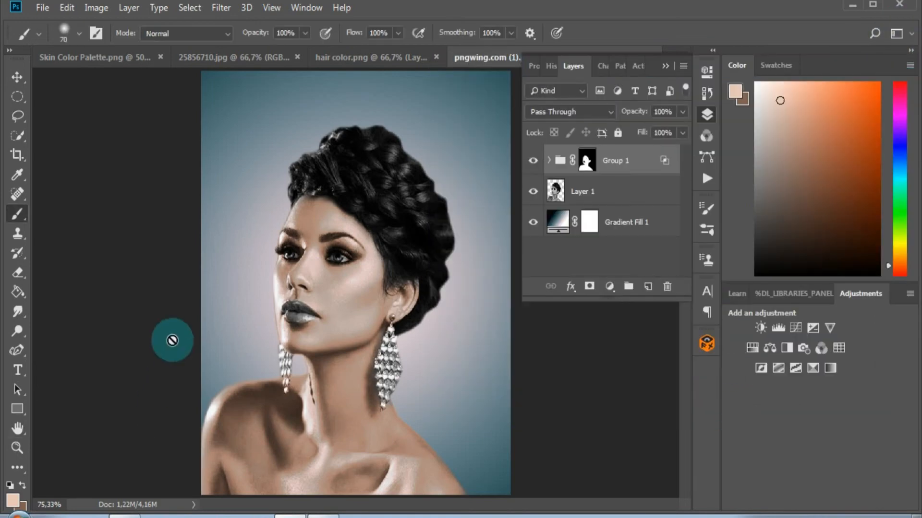
# Add a Solid Color fill directly above Layer 1 in a pinkish red with a hue of 347°.
pyautogui.click(555, 191)
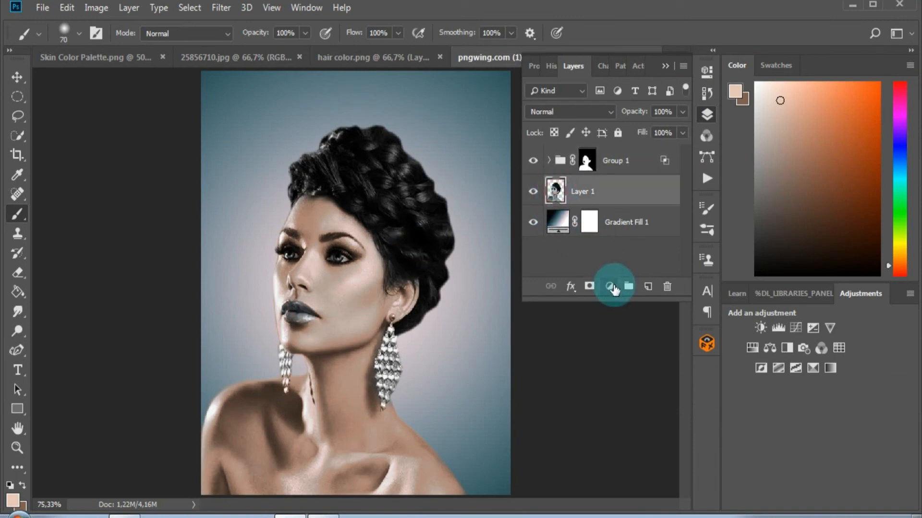
pyautogui.click(610, 286)
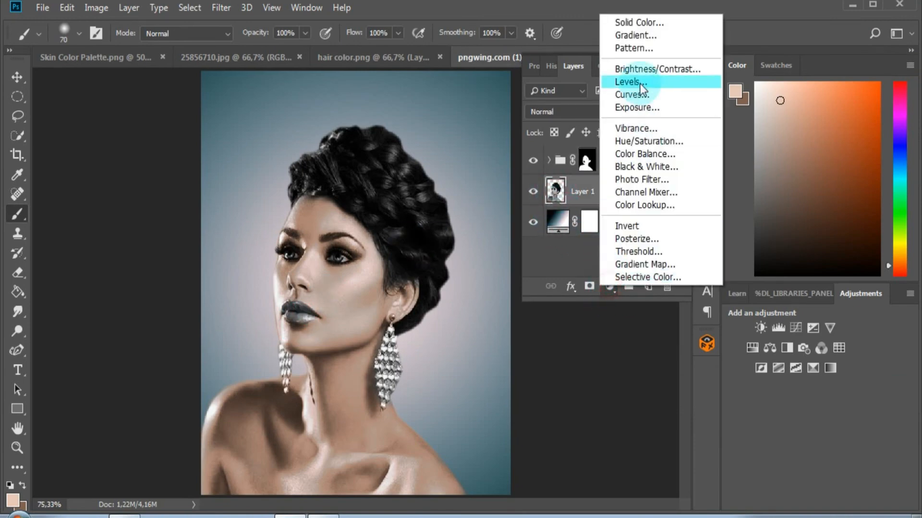
pyautogui.click(641, 24)
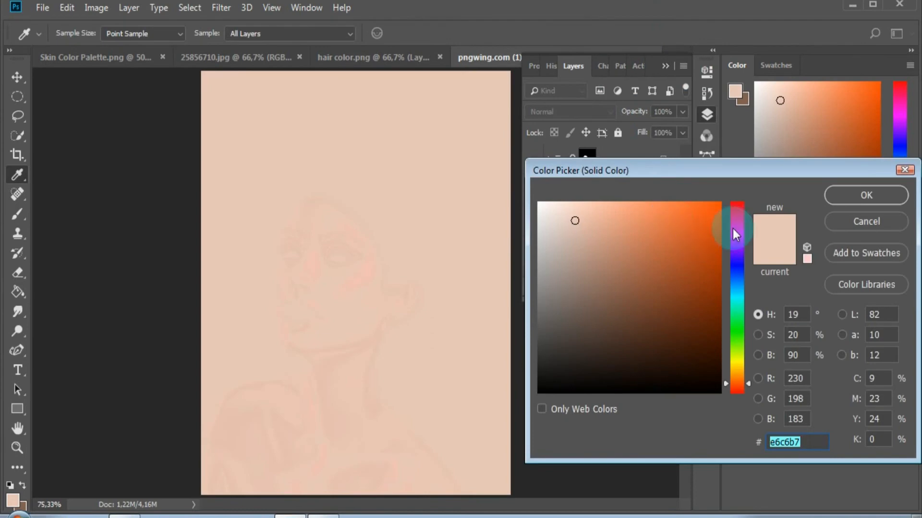
pyautogui.moveTo(737, 212); pyautogui.dragTo(736, 207)
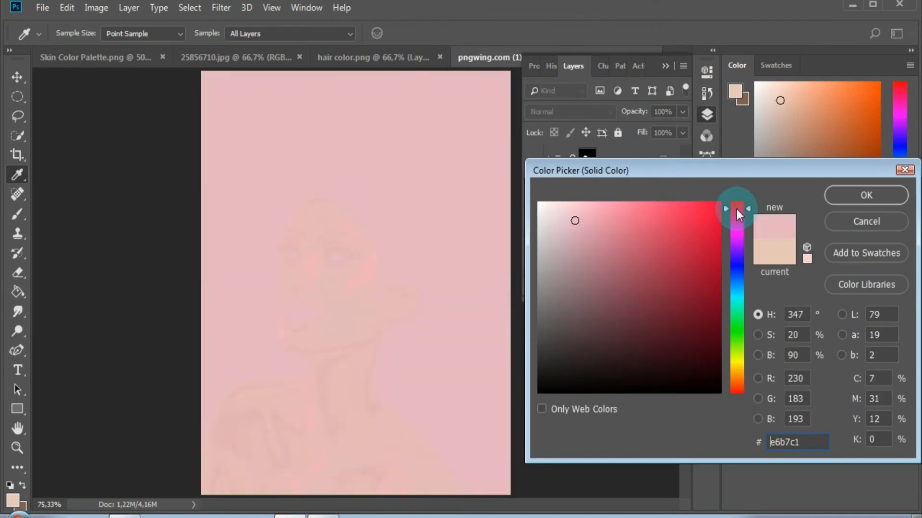
pyautogui.click(691, 213)
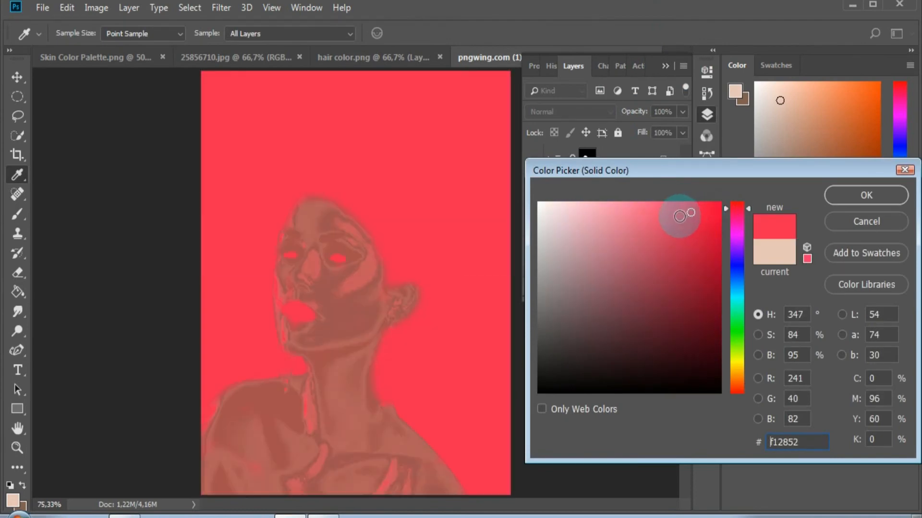
pyautogui.click(679, 244)
pyautogui.click(857, 197)
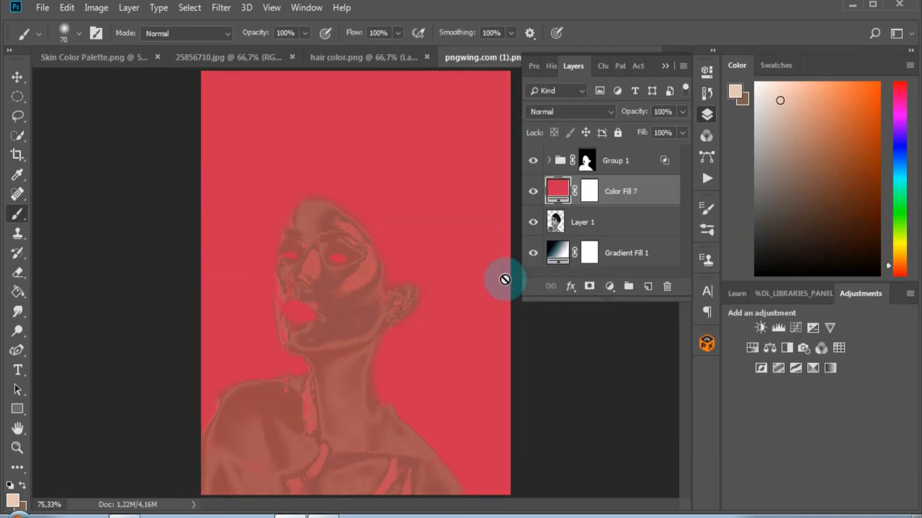
# Set the red fill layer's blend mode to Color and invert its mask to black.
pyautogui.click(571, 115)
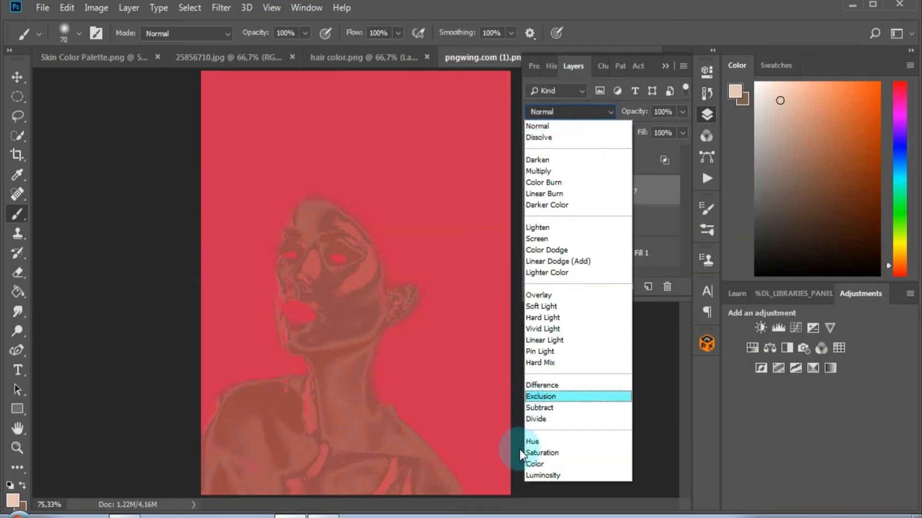
pyautogui.click(534, 464)
pyautogui.click(590, 192)
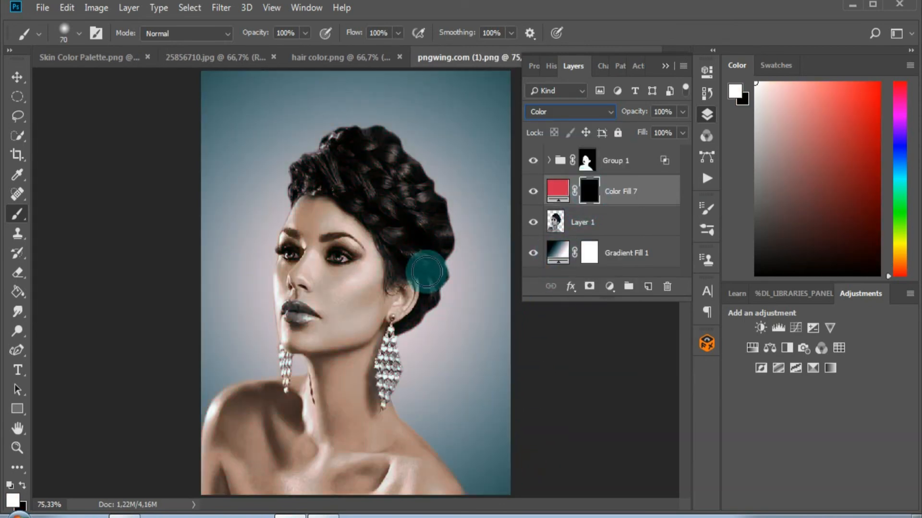
# Paint white on the red fill's mask over both lips, reducing the brush to 35 px and smaller.
pyautogui.click(676, 64)
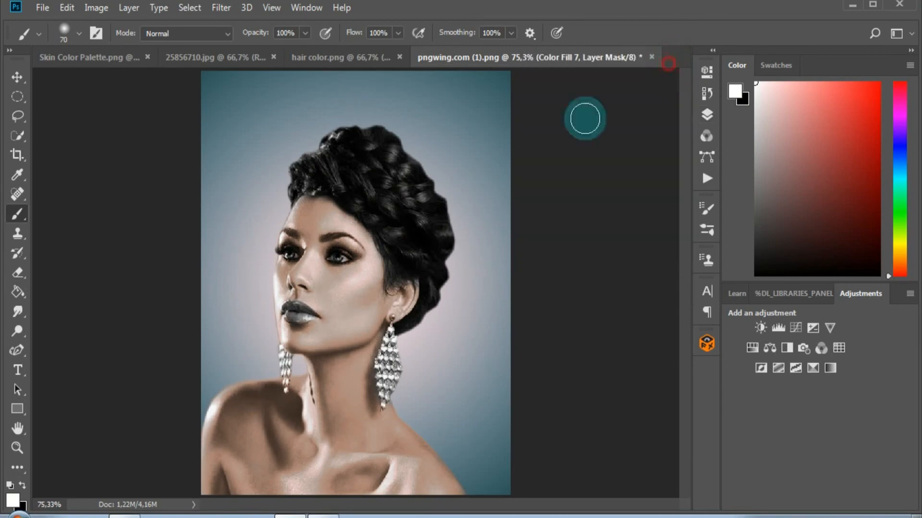
pyautogui.scroll(5, 273, 336)
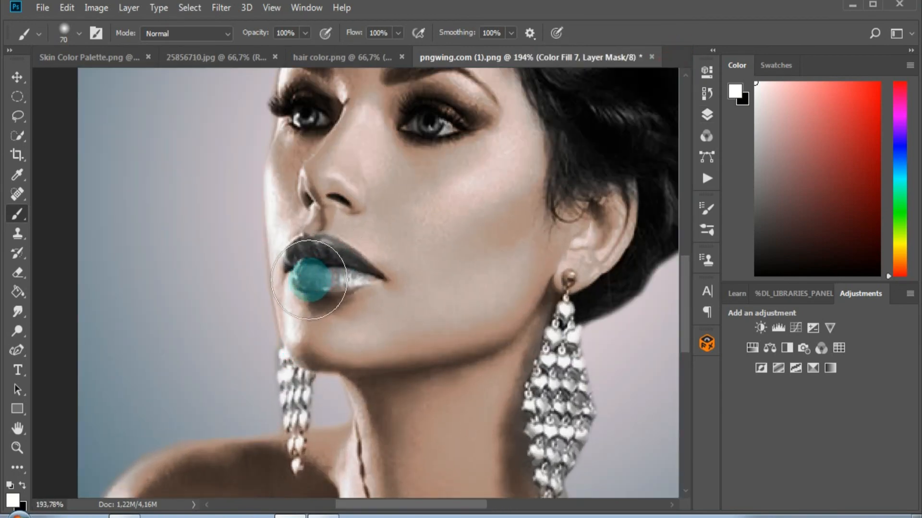
pyautogui.press('[')
pyautogui.press('[')
pyautogui.press('[')
pyautogui.press('[')
pyautogui.press('[')
pyautogui.press('[')
pyautogui.press('[')
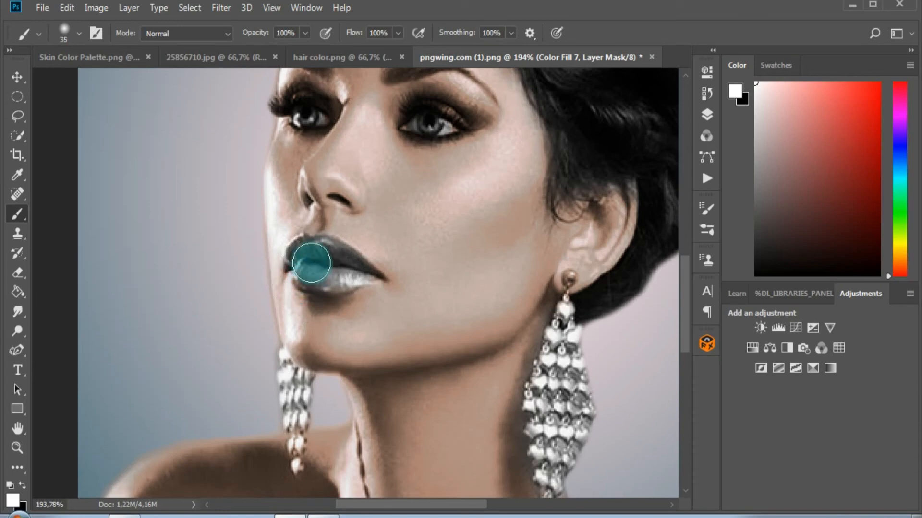
pyautogui.moveTo(302, 271); pyautogui.dragTo(350, 280)
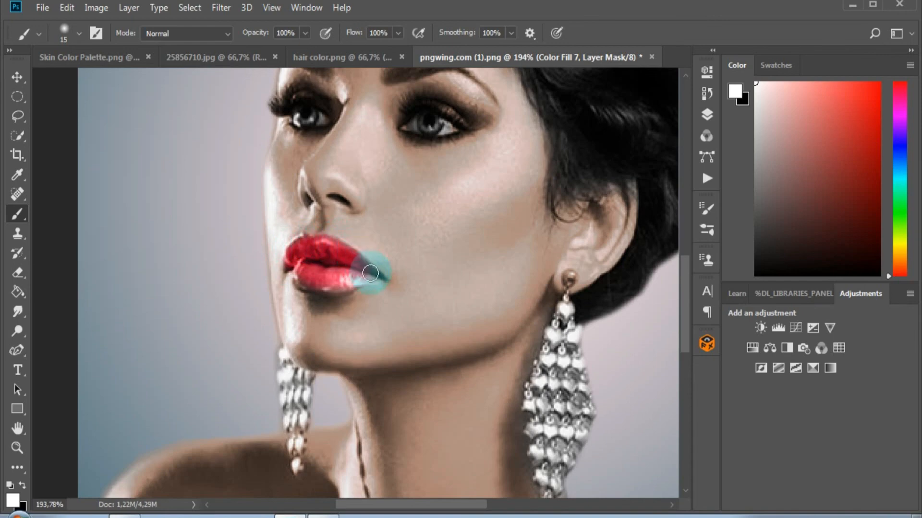
# Extend the red to the mouth corner and lower lip edge by painting white with 15 px and 10 px brushes.
pyautogui.moveTo(370, 274)
pyautogui.mouseDown()
pyautogui.moveTo(320, 283)
pyautogui.moveTo(301, 270)
pyautogui.mouseUp()
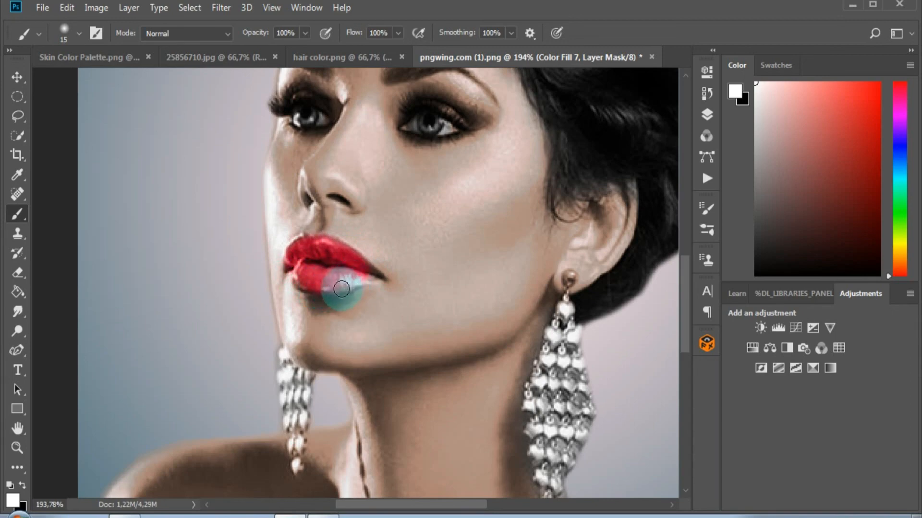
pyautogui.moveTo(341, 289); pyautogui.dragTo(347, 283)
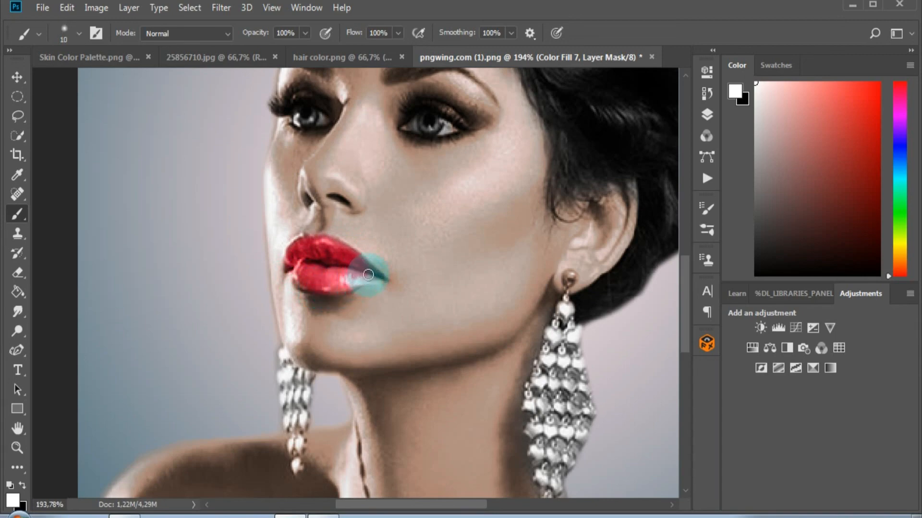
pyautogui.moveTo(364, 270)
pyautogui.mouseDown()
pyautogui.moveTo(334, 254)
pyautogui.moveTo(297, 343)
pyautogui.moveTo(317, 313)
pyautogui.moveTo(304, 287)
pyautogui.moveTo(374, 271)
pyautogui.moveTo(323, 303)
pyautogui.mouseUp()
# Add a Solid Color fill above the red lip fill in bright cyan #06ecf4.
pyautogui.scroll(3, 362, 319)
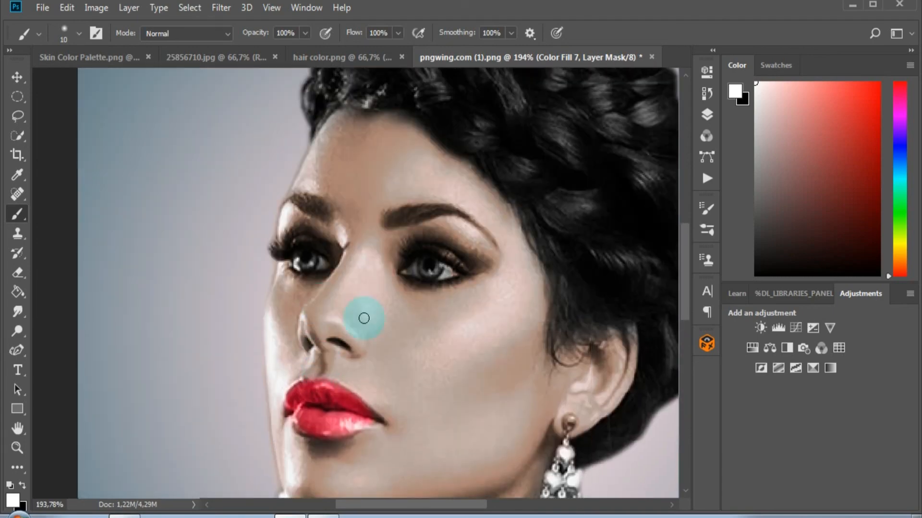
pyautogui.click(707, 115)
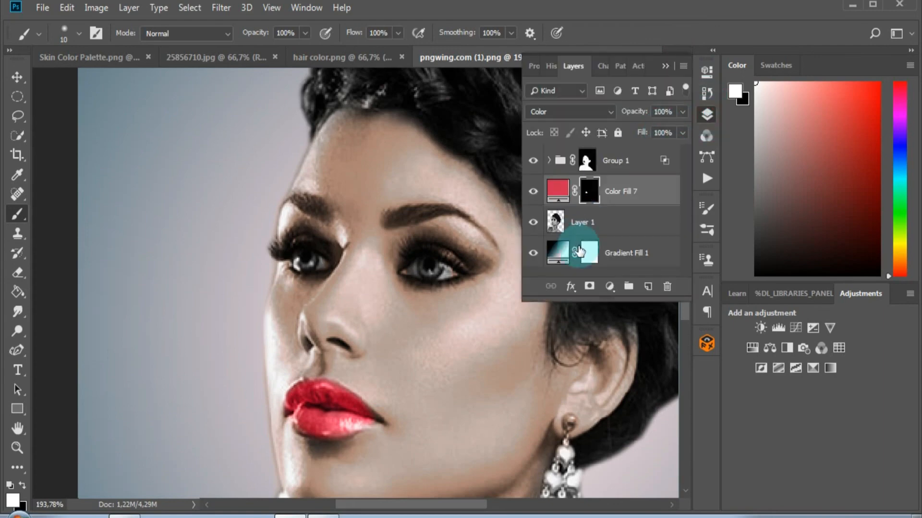
pyautogui.click(610, 287)
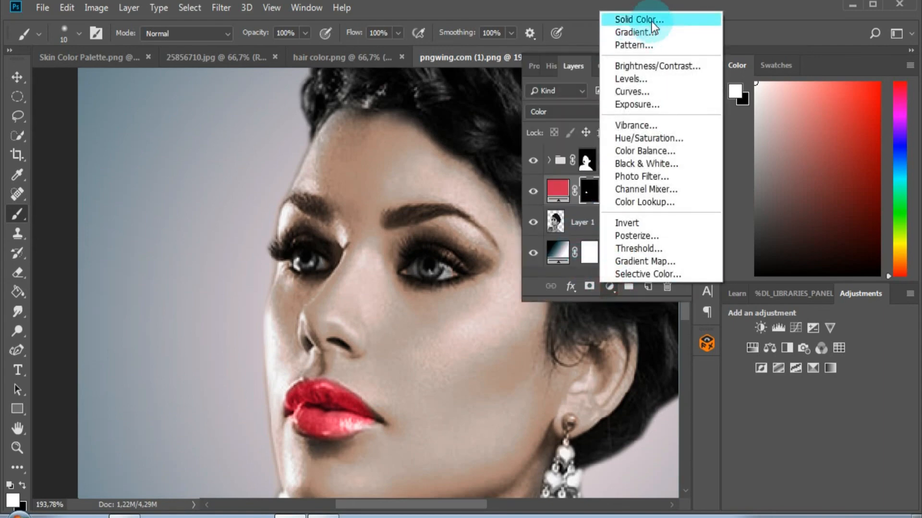
pyautogui.click(639, 19)
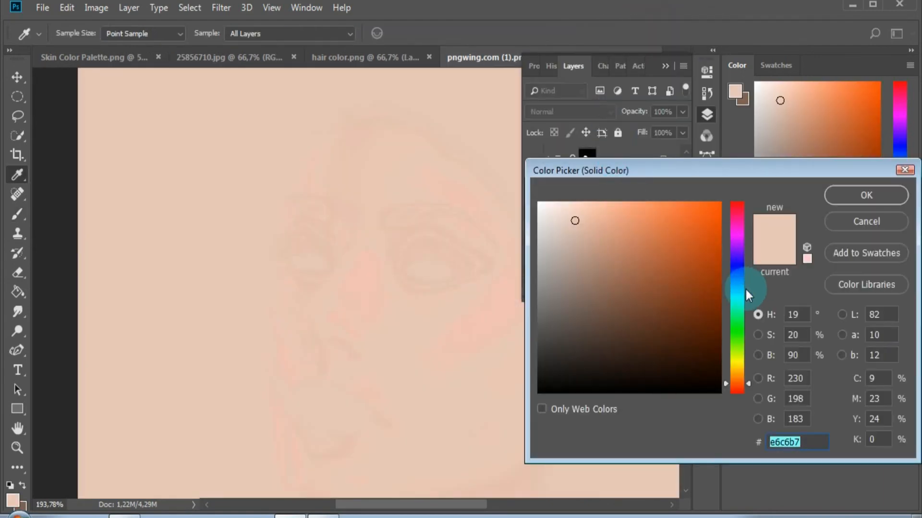
pyautogui.click(738, 292)
pyautogui.click(712, 214)
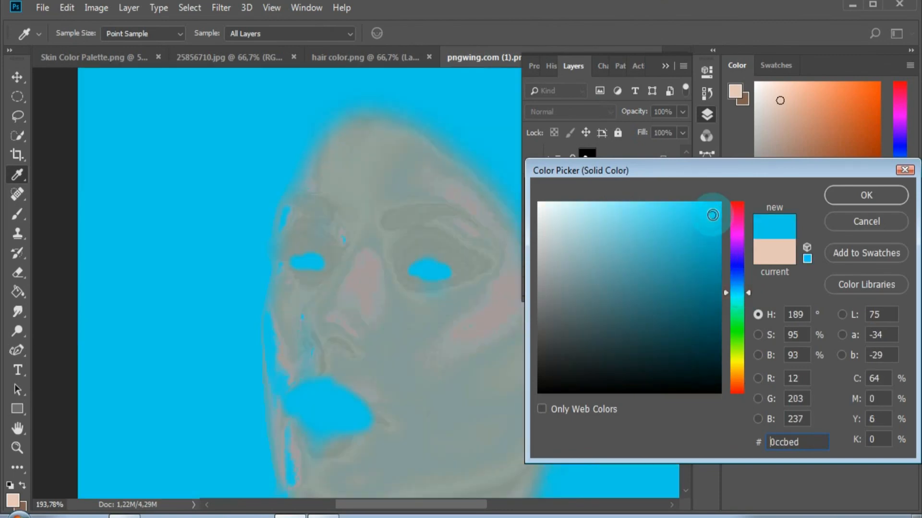
pyautogui.click(717, 210)
pyautogui.click(738, 297)
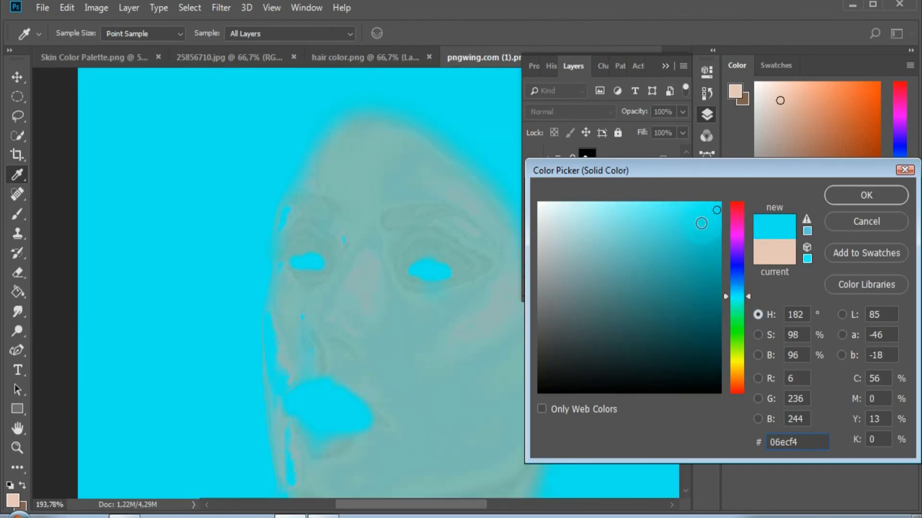
pyautogui.click(839, 195)
# Set the cyan fill layer's blend mode to Color and invert its mask to black.
pyautogui.click(590, 113)
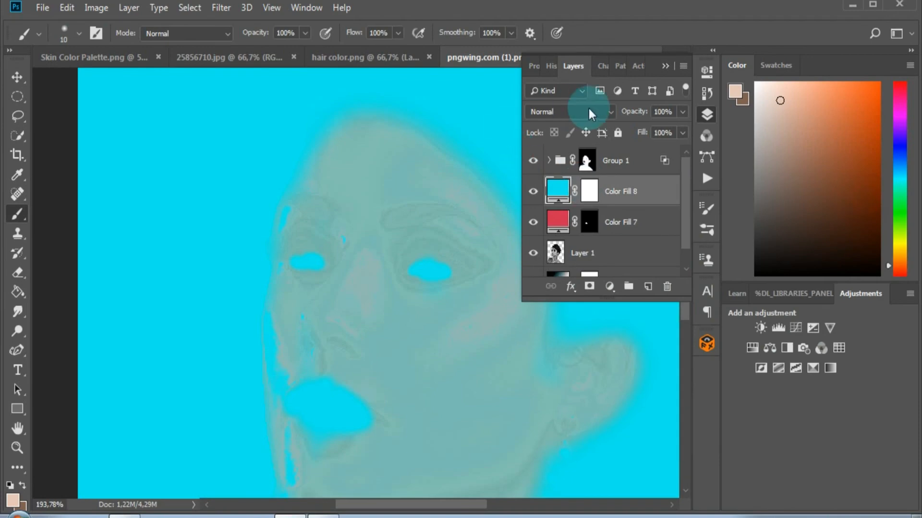
pyautogui.click(543, 464)
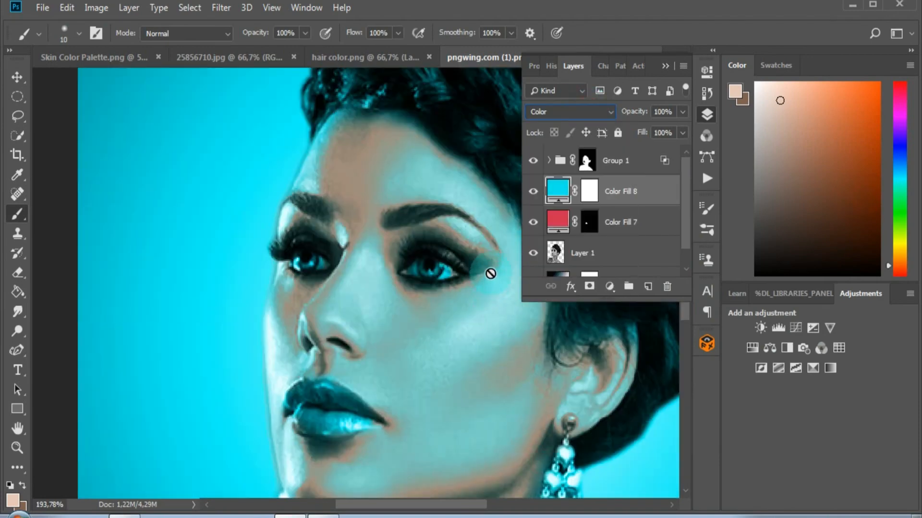
pyautogui.click(589, 192)
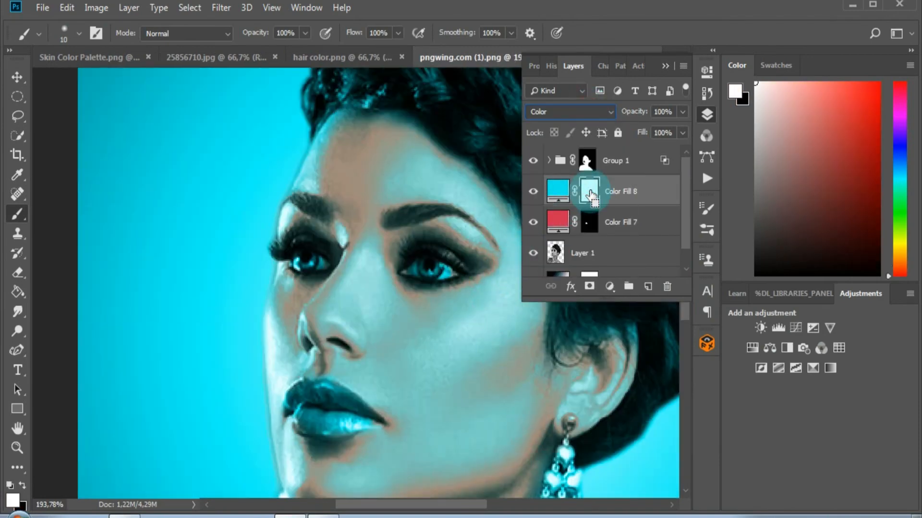
pyautogui.hotkey('ctrl', 'i')
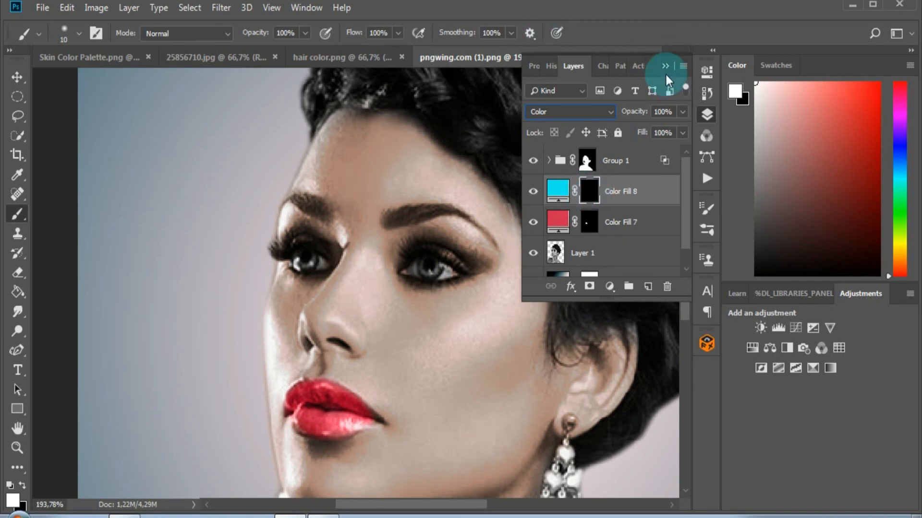
# Color both irises by painting white on the cyan fill's mask with 20 px and 15 px brushes, undoing the final stroke.
pyautogui.click(664, 67)
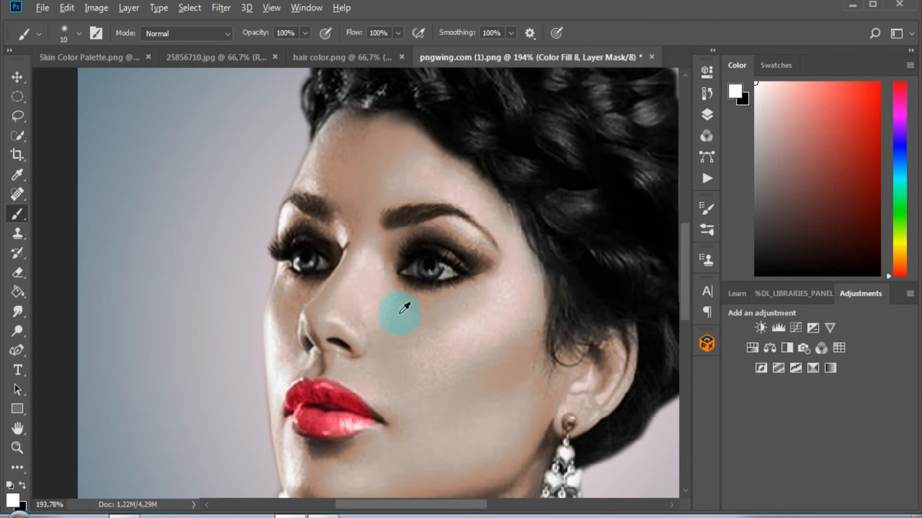
pyautogui.scroll(5, 425, 262)
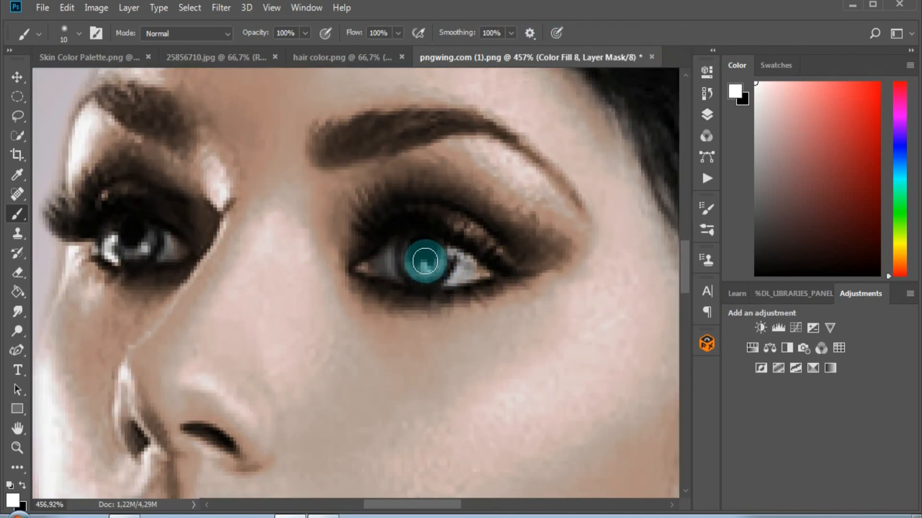
pyautogui.press(']')
pyautogui.press(']')
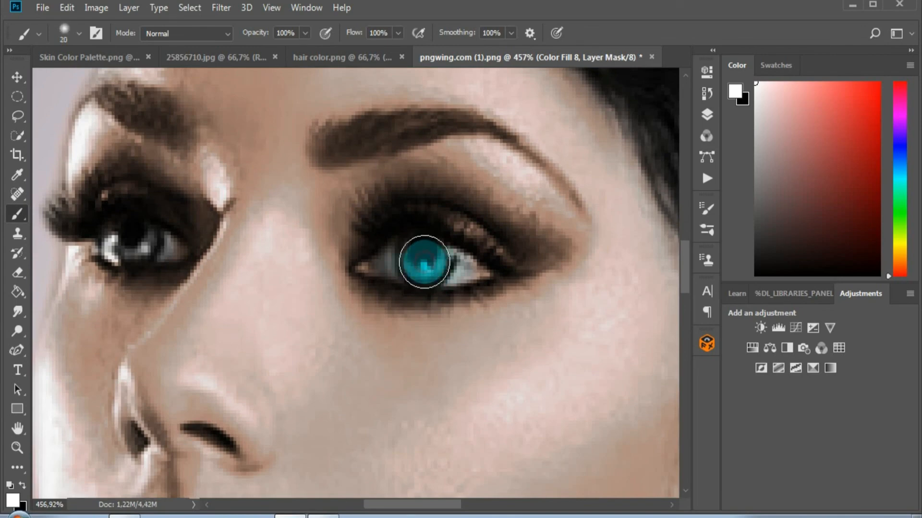
pyautogui.moveTo(149, 246); pyautogui.dragTo(134, 245)
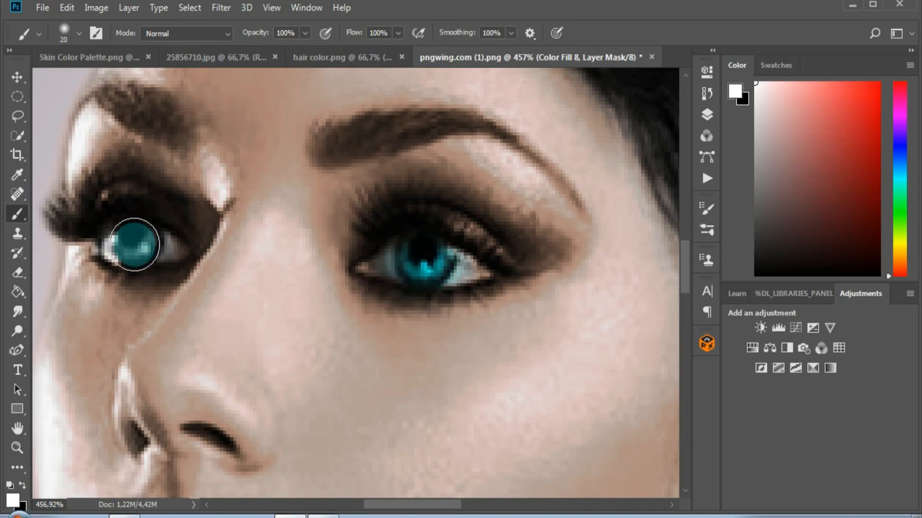
pyautogui.press('[')
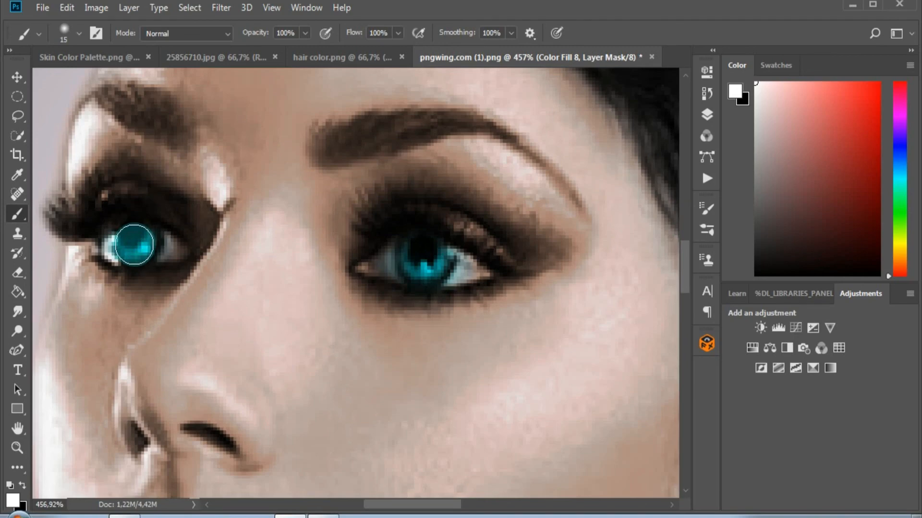
pyautogui.moveTo(422, 262)
pyautogui.mouseDown()
pyautogui.moveTo(440, 267)
pyautogui.moveTo(418, 264)
pyautogui.mouseUp()
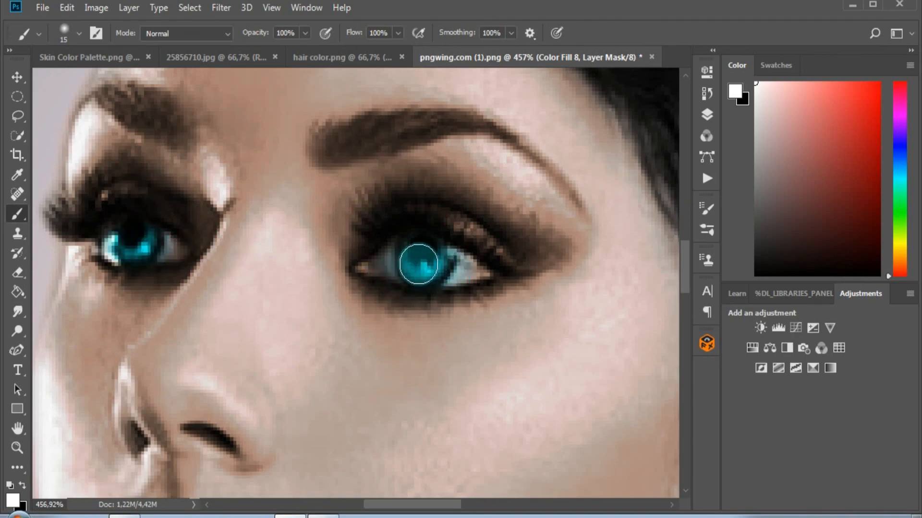
pyautogui.hotkey('ctrl', 'z')
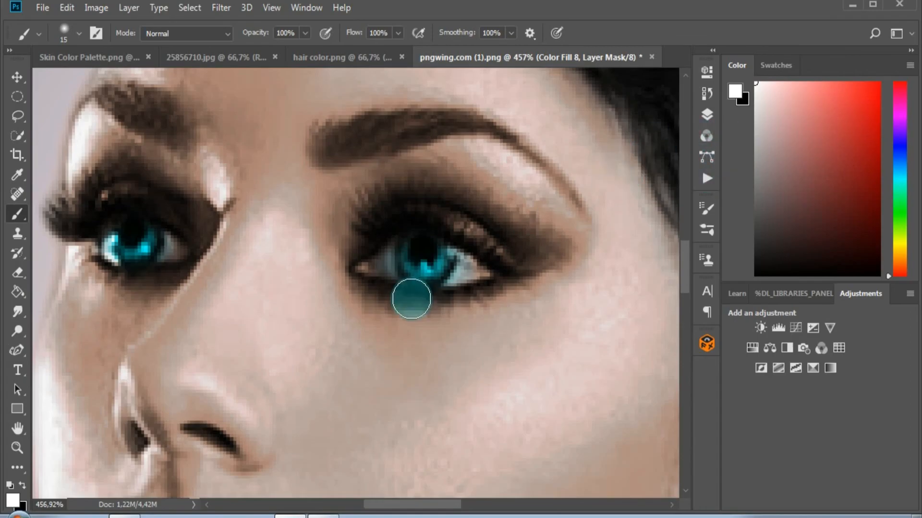